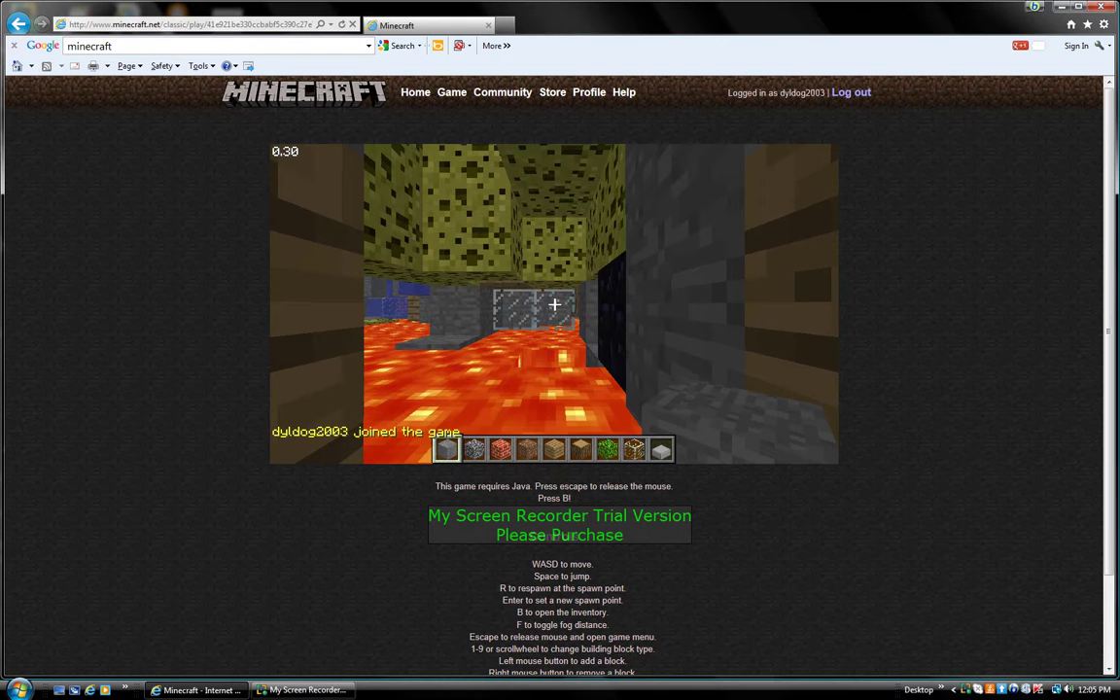
type("t")
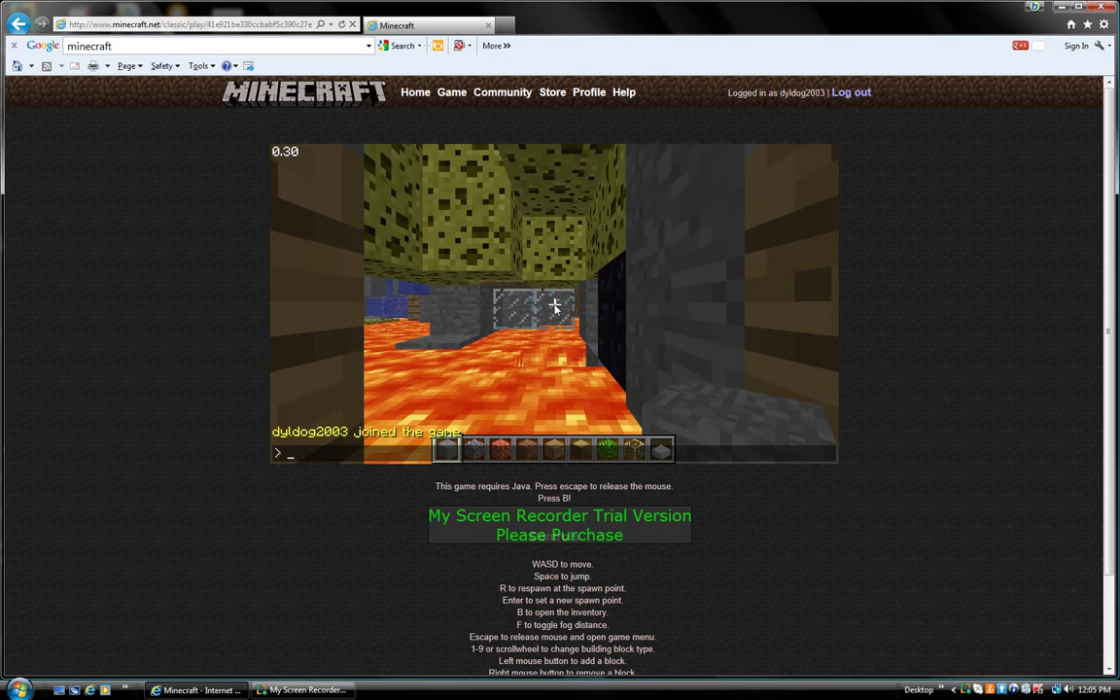
type("say")
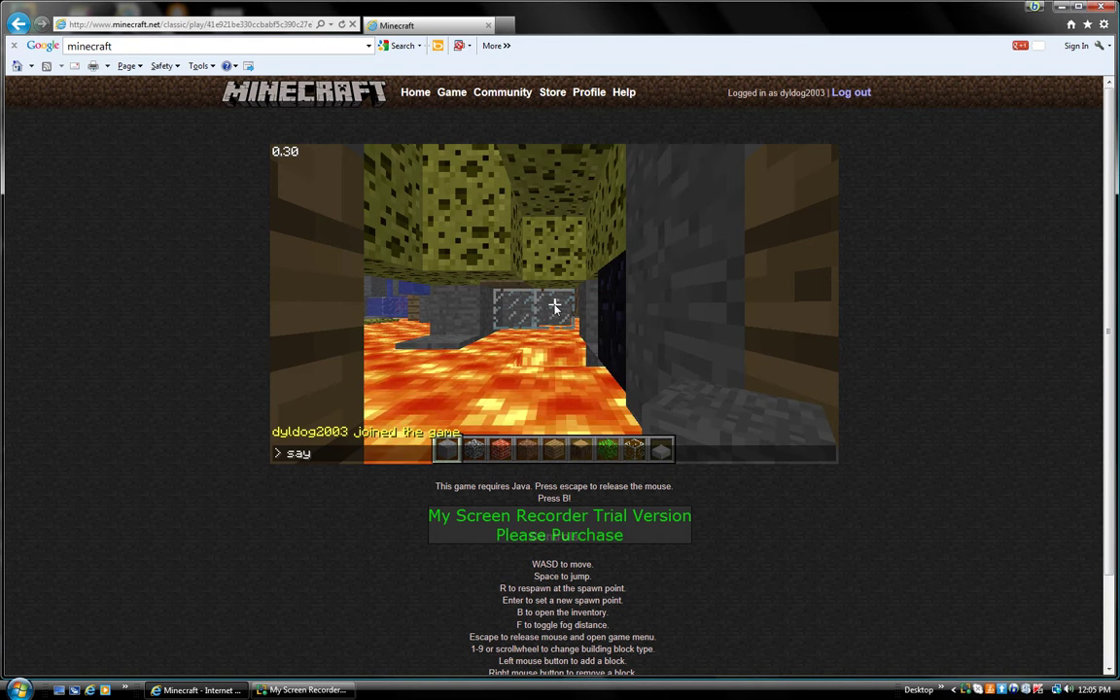
type(" hello to yollo to yo")
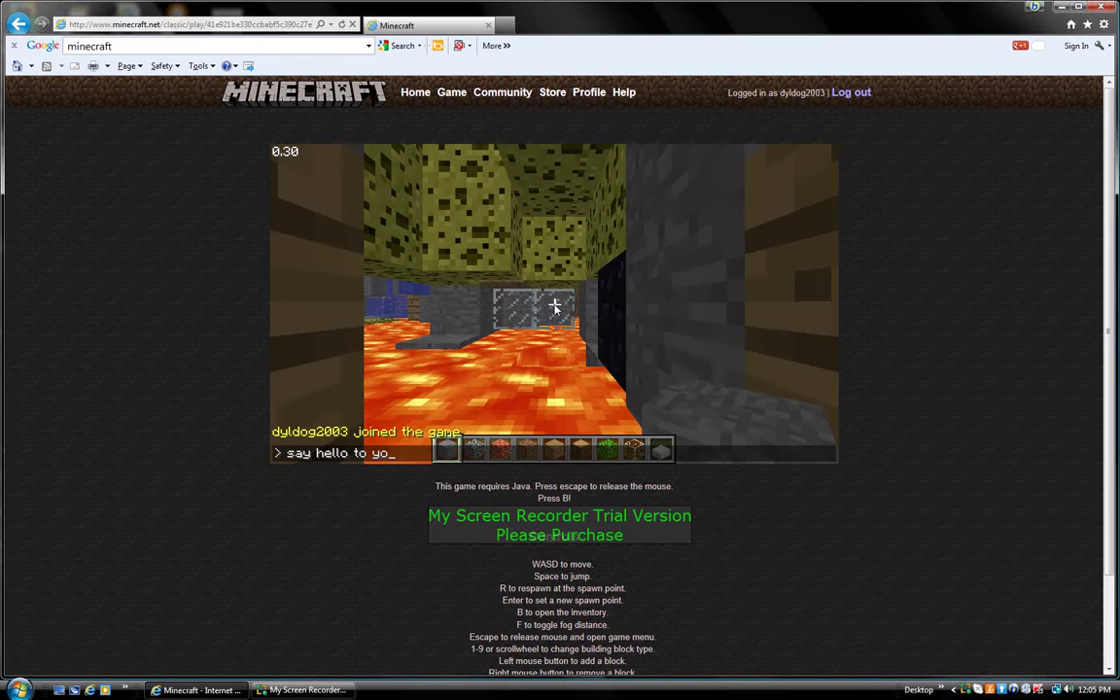
type("e")
Send the chat message 'say hello to youtube'.
key("Return")
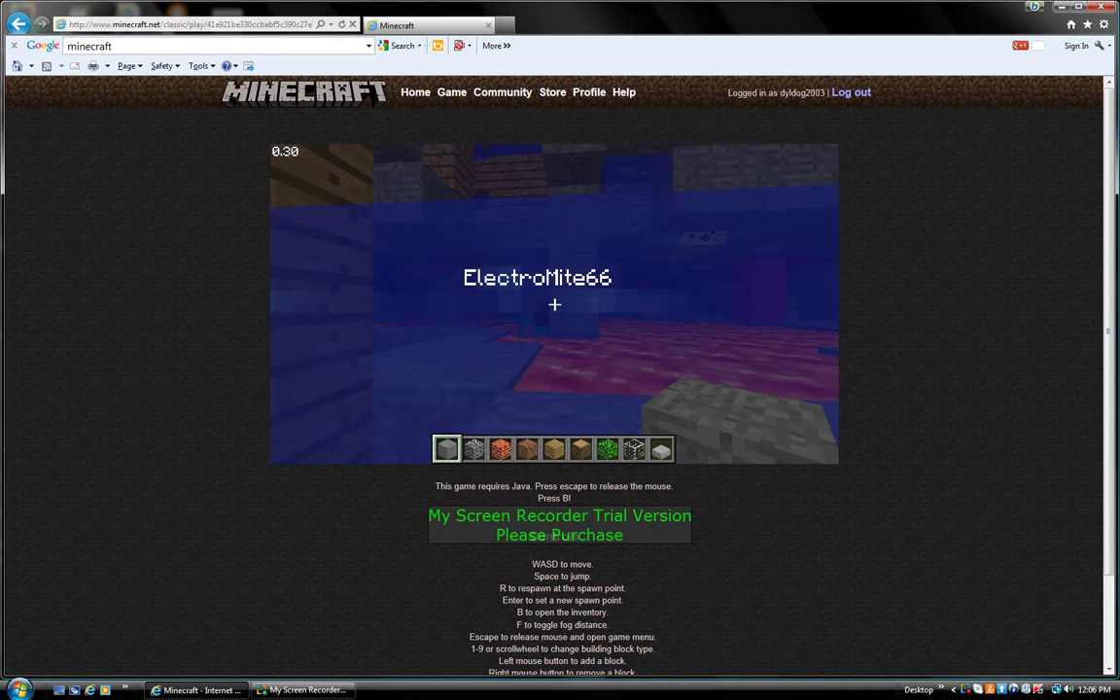
type("tr")
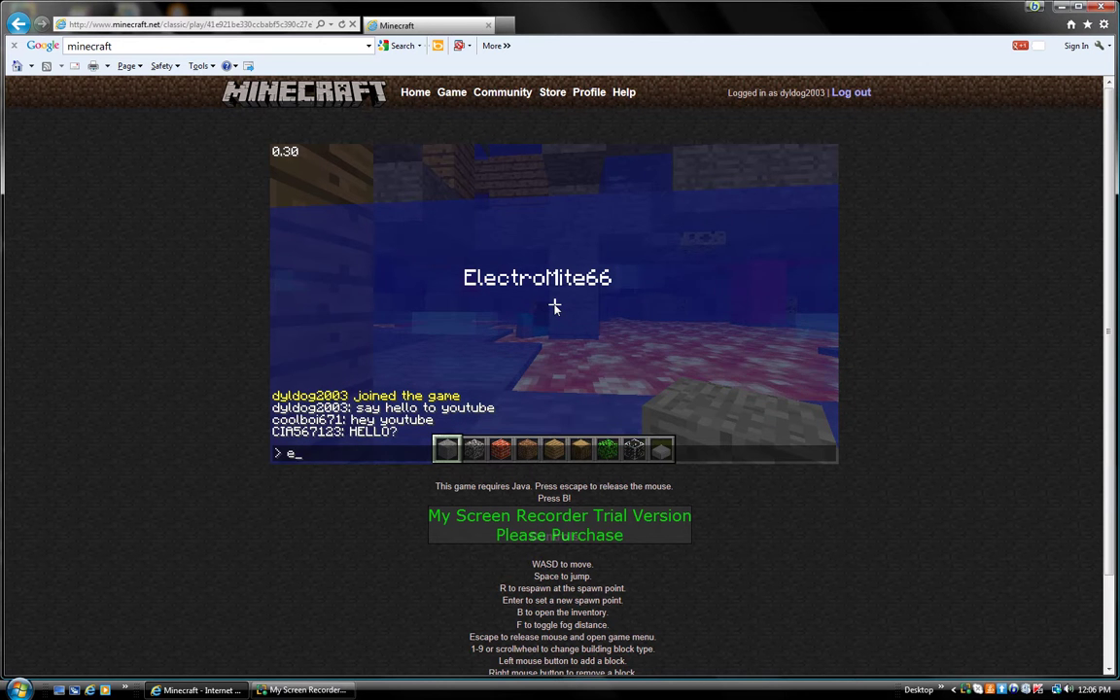
Dismiss the chat and swim among the submerged stone blocks toward the tree trunk.
key("Return")
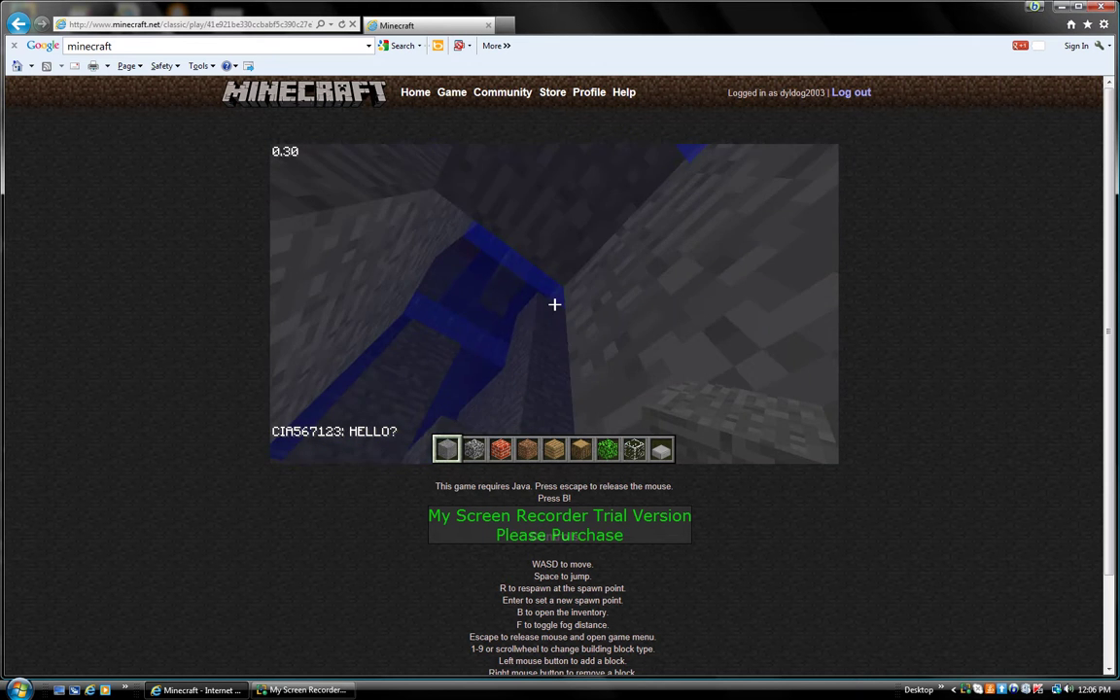
key("w")
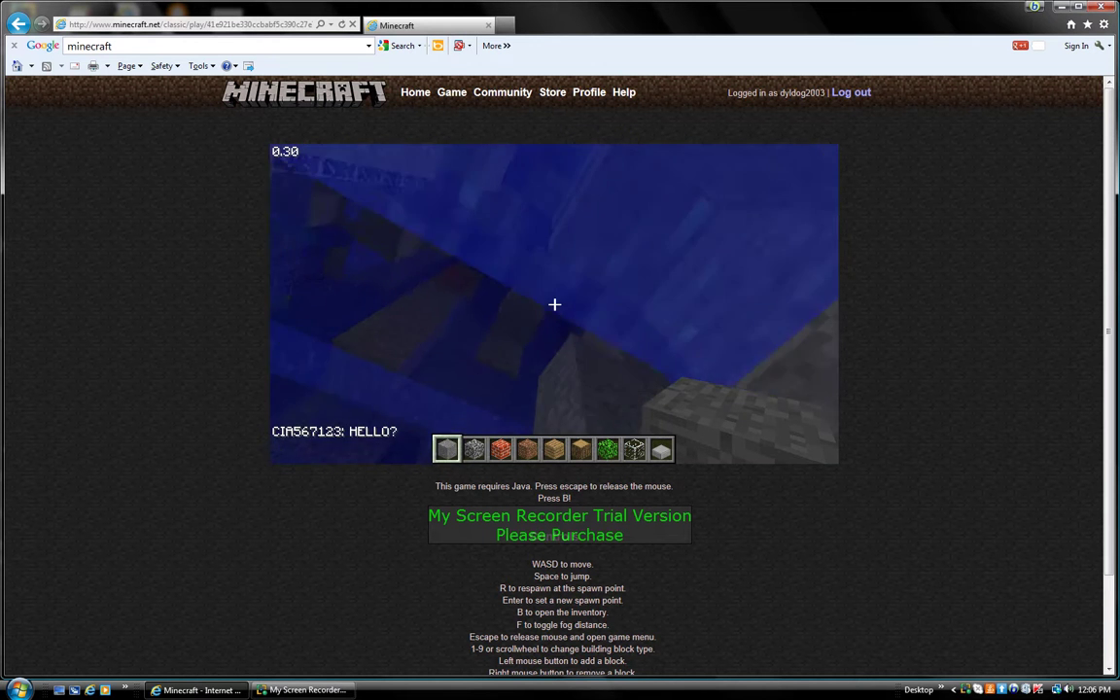
key("w")
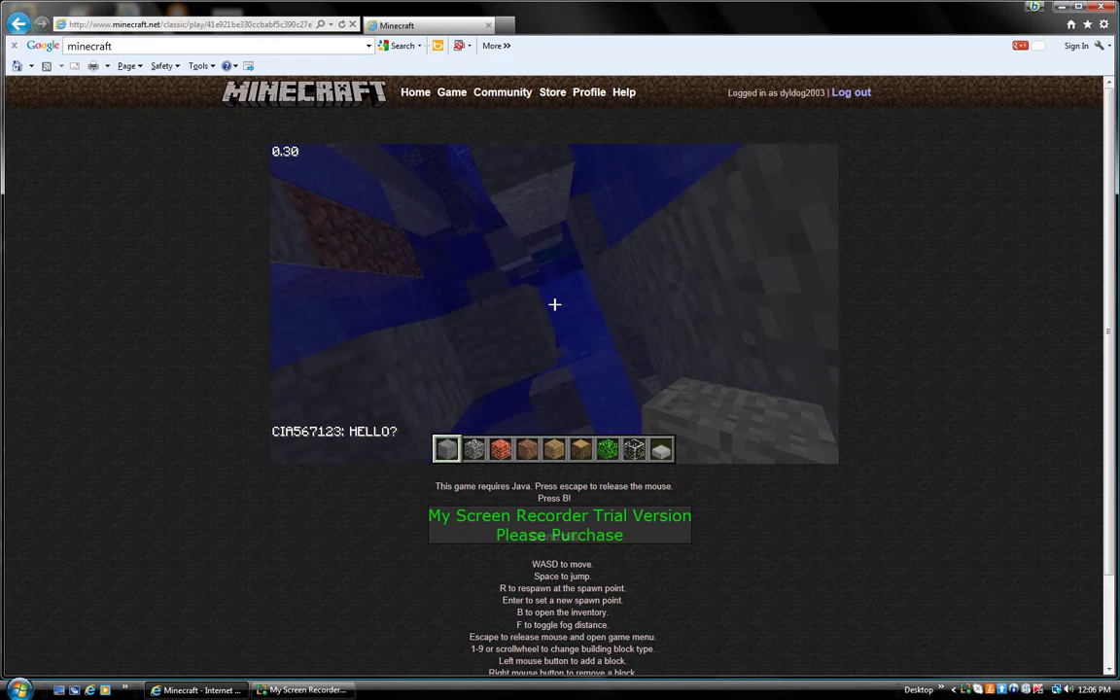
key("w")
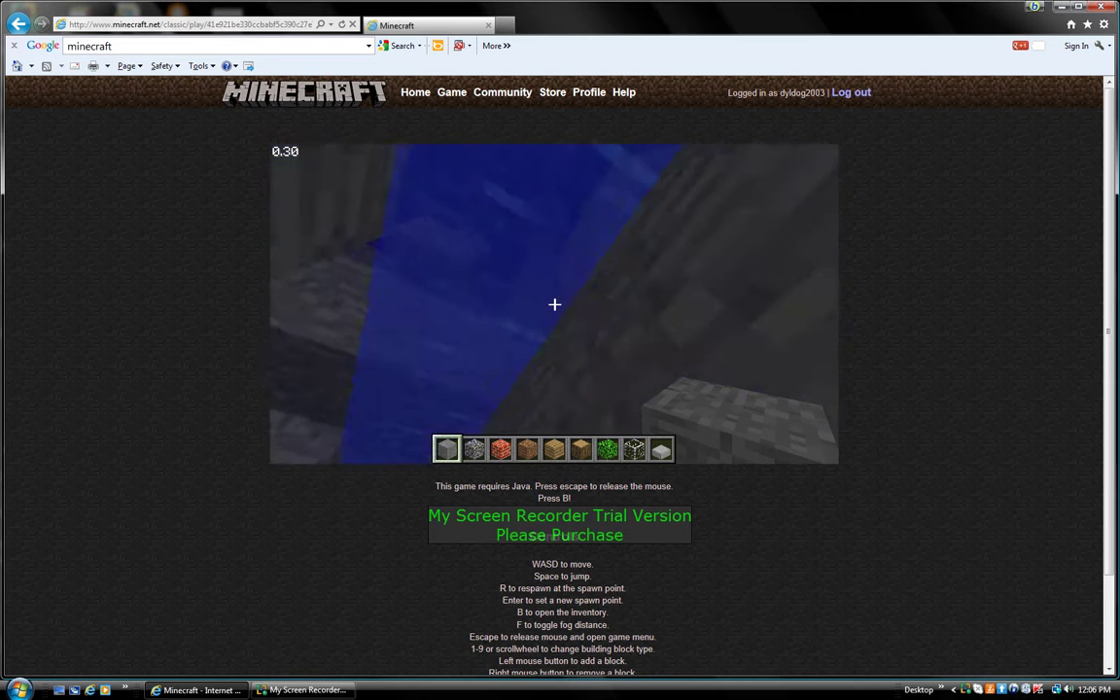
key("w")
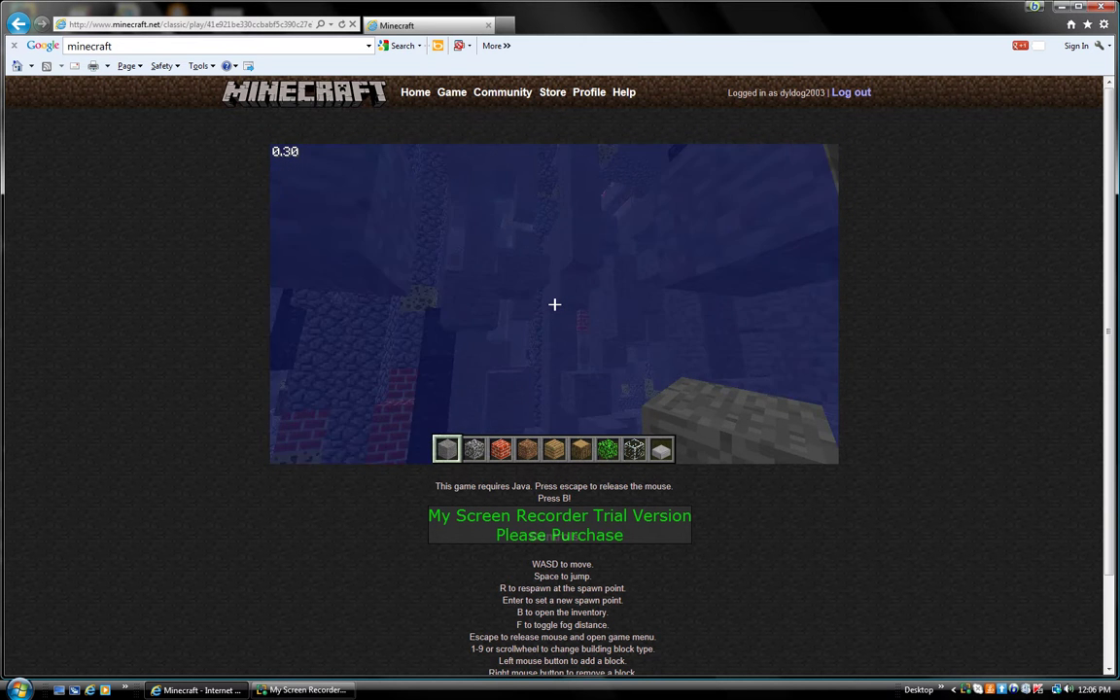
key("w")
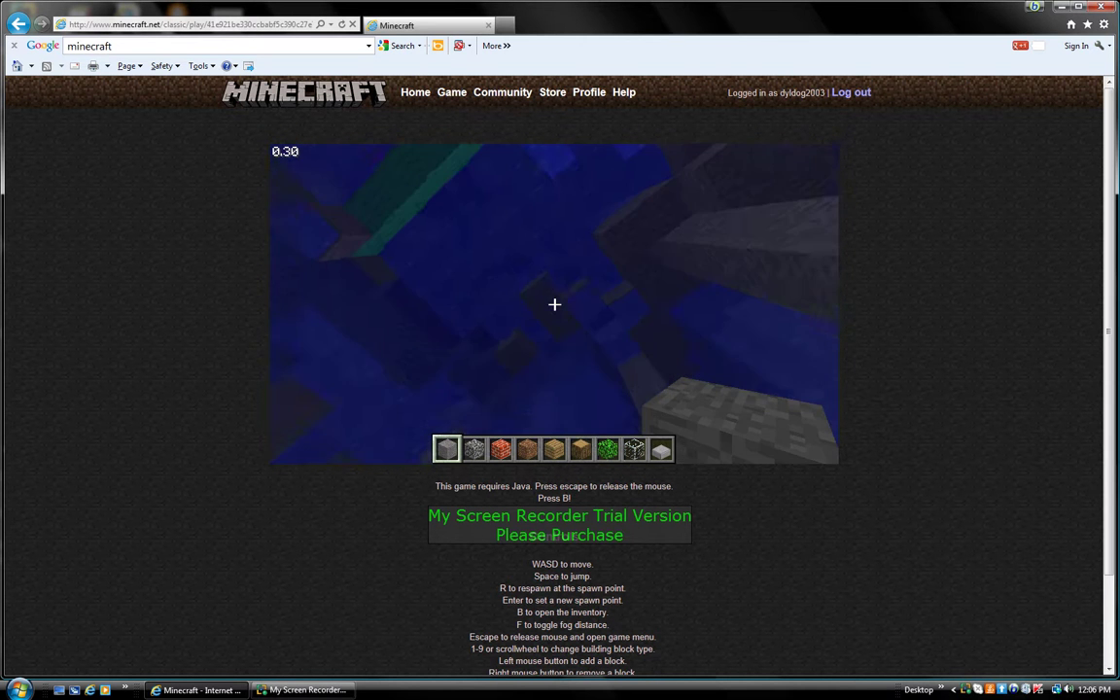
key("w")
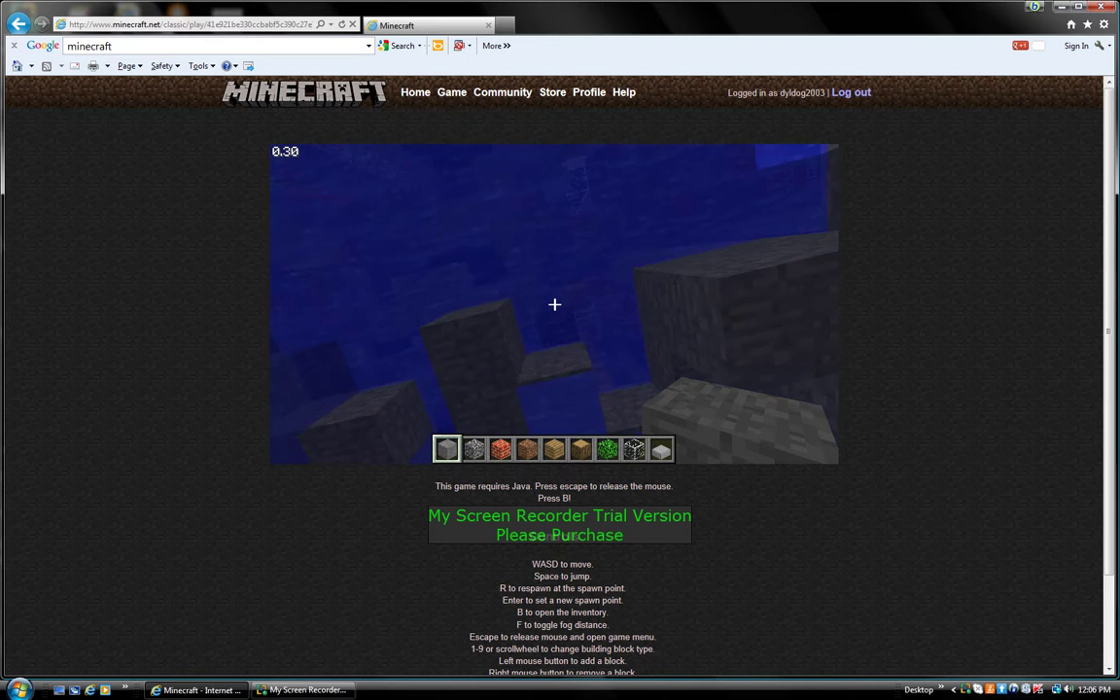
key("w")
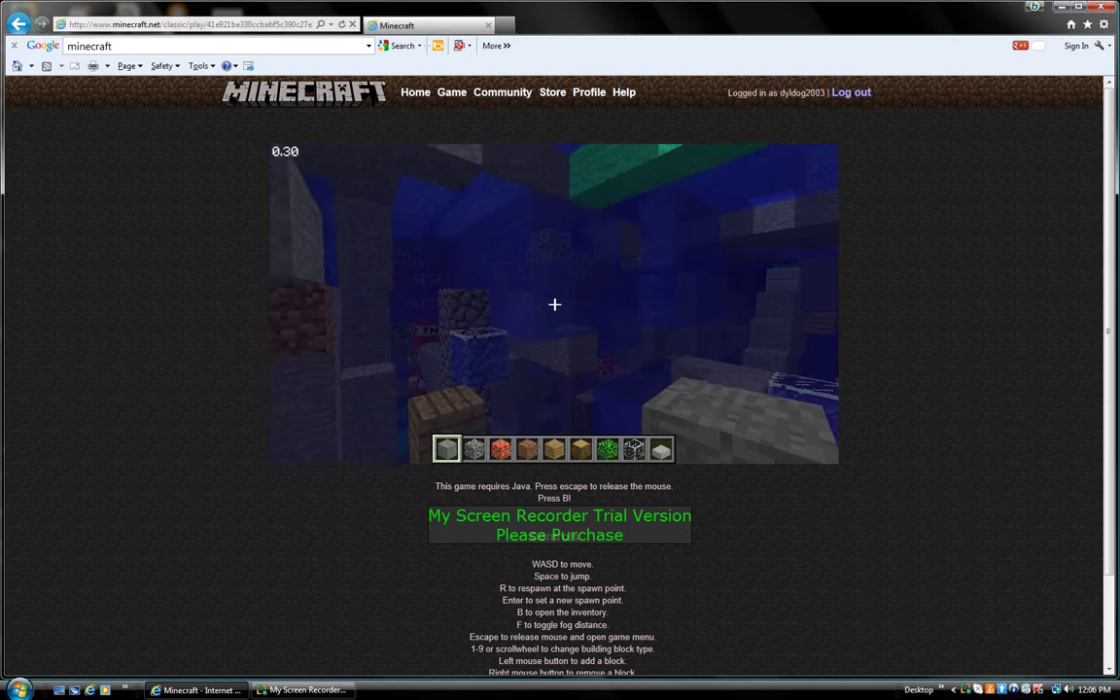
Keep exploring the underwater cavern, looking up at the surface and around stone blocks.
key("w")
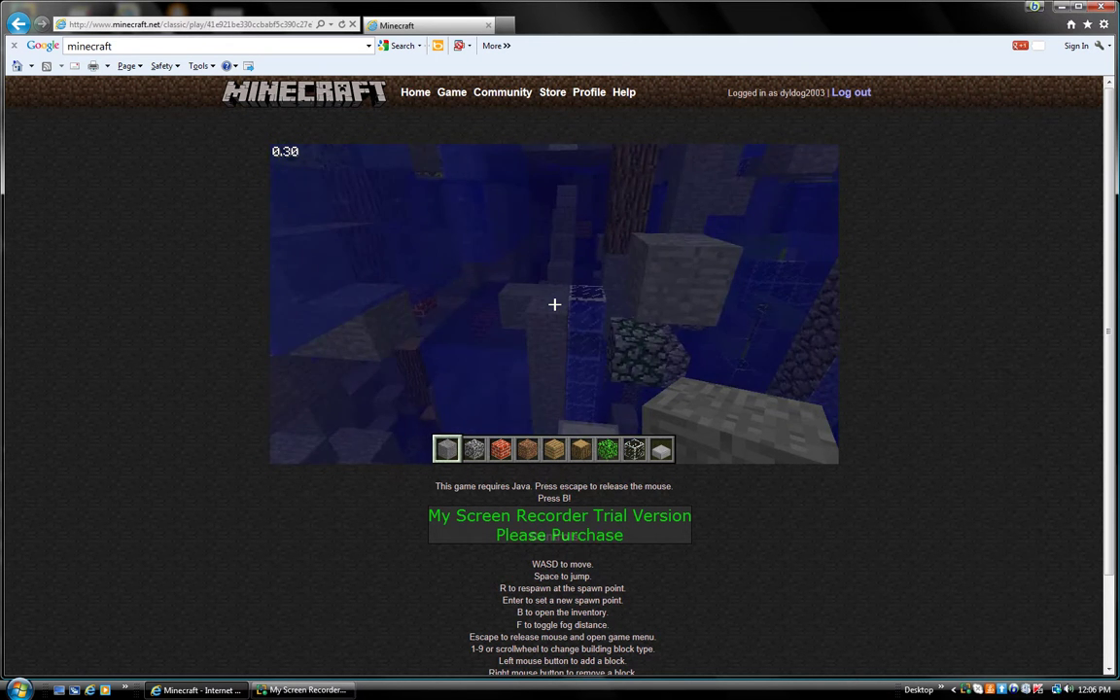
key("w")
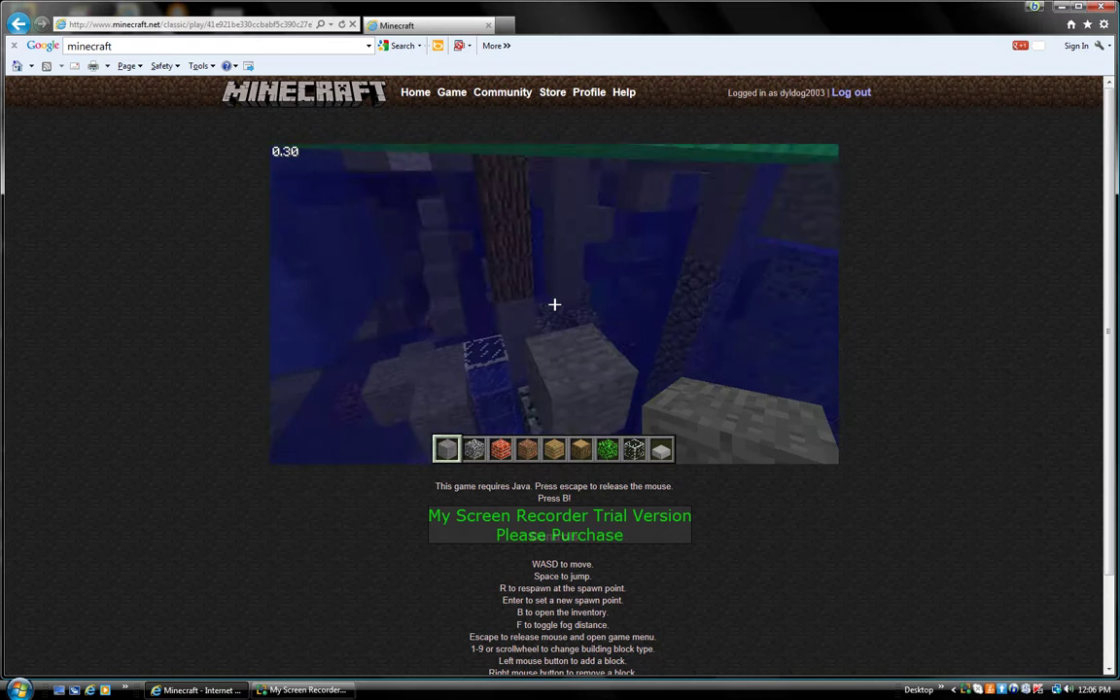
key("w")
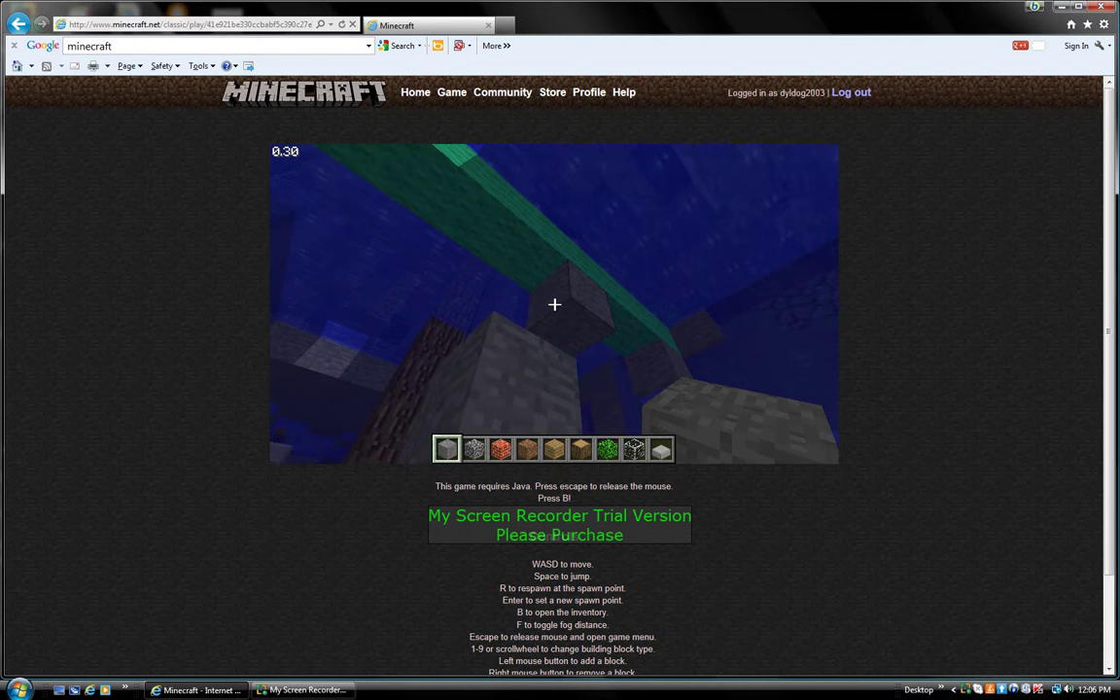
key("w")
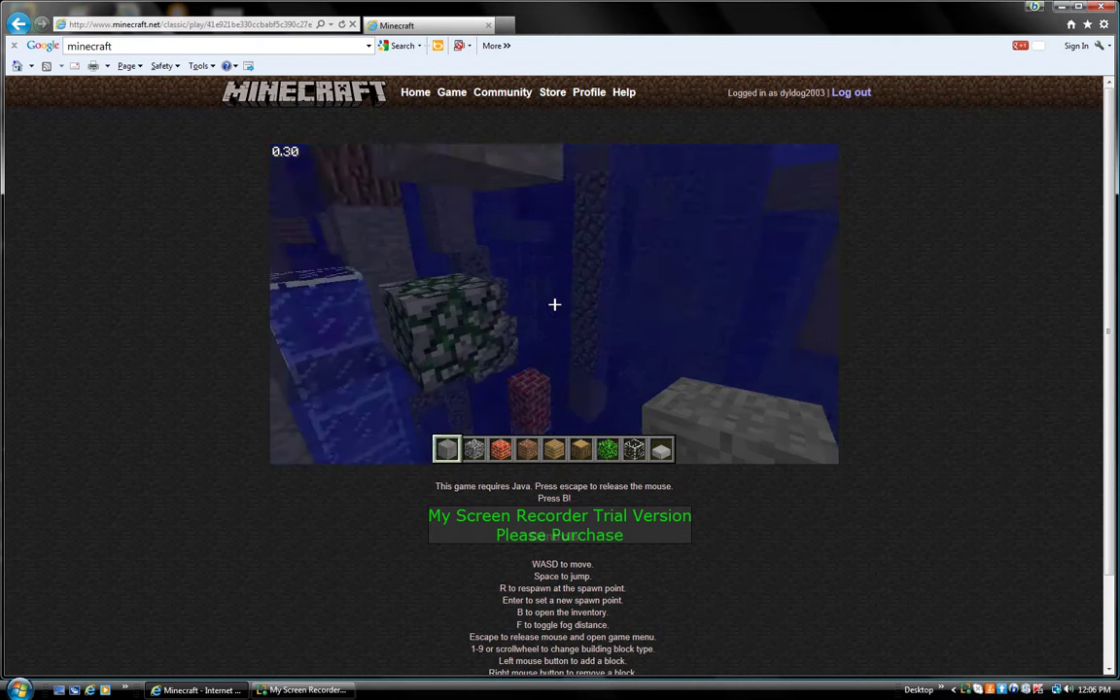
key("w")
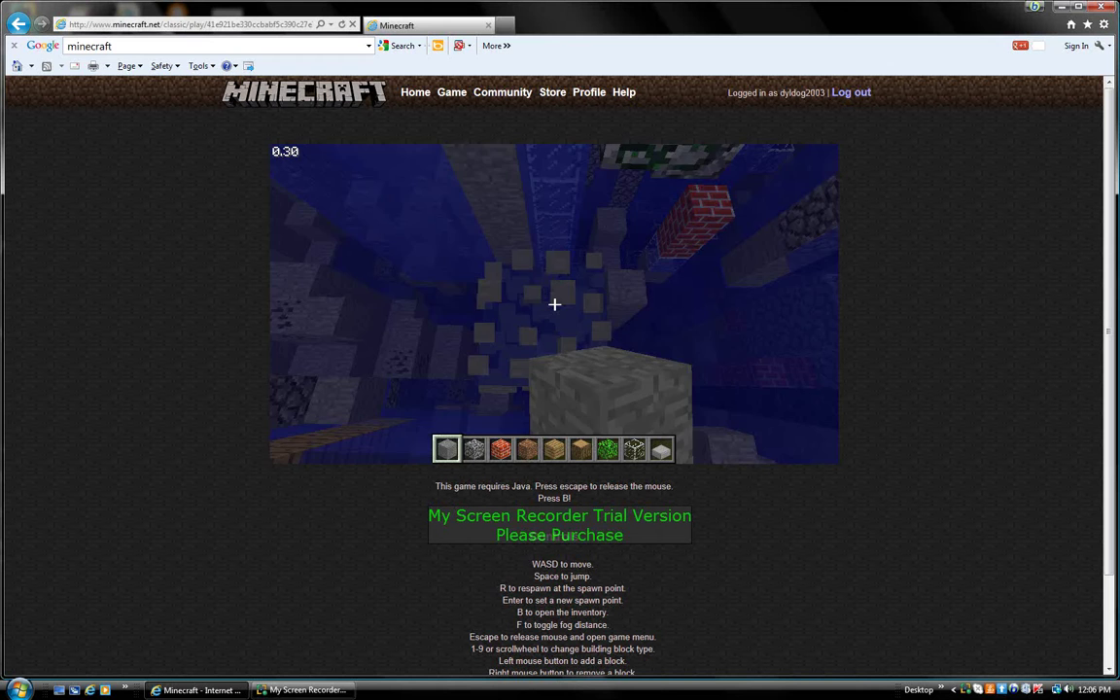
key("w")
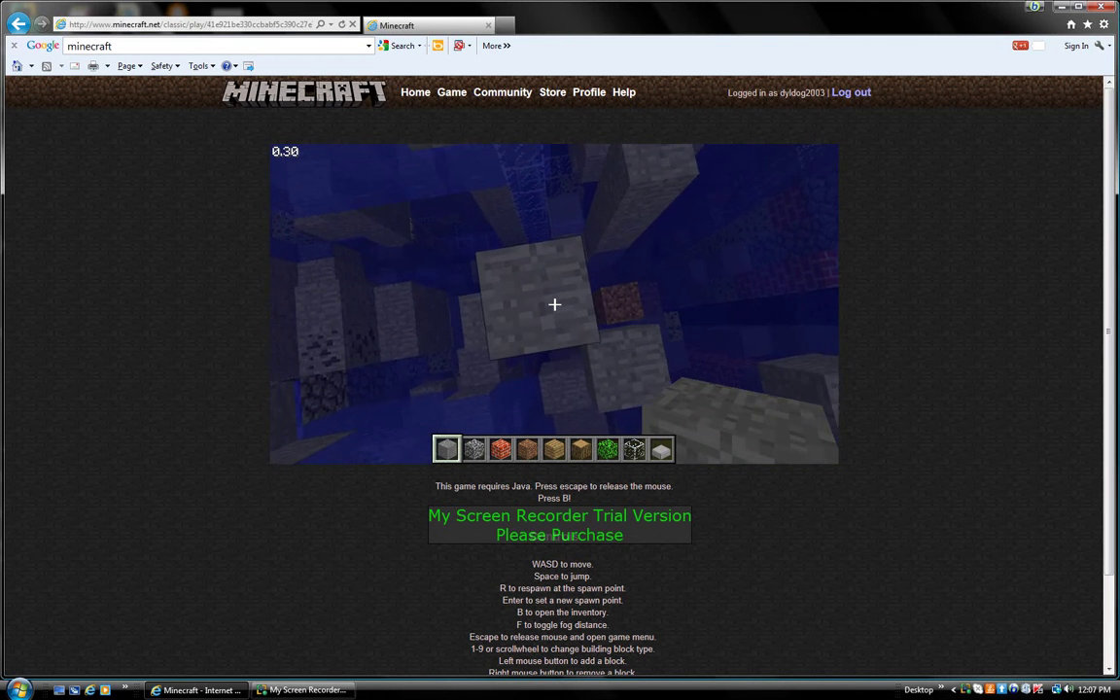
key("w")
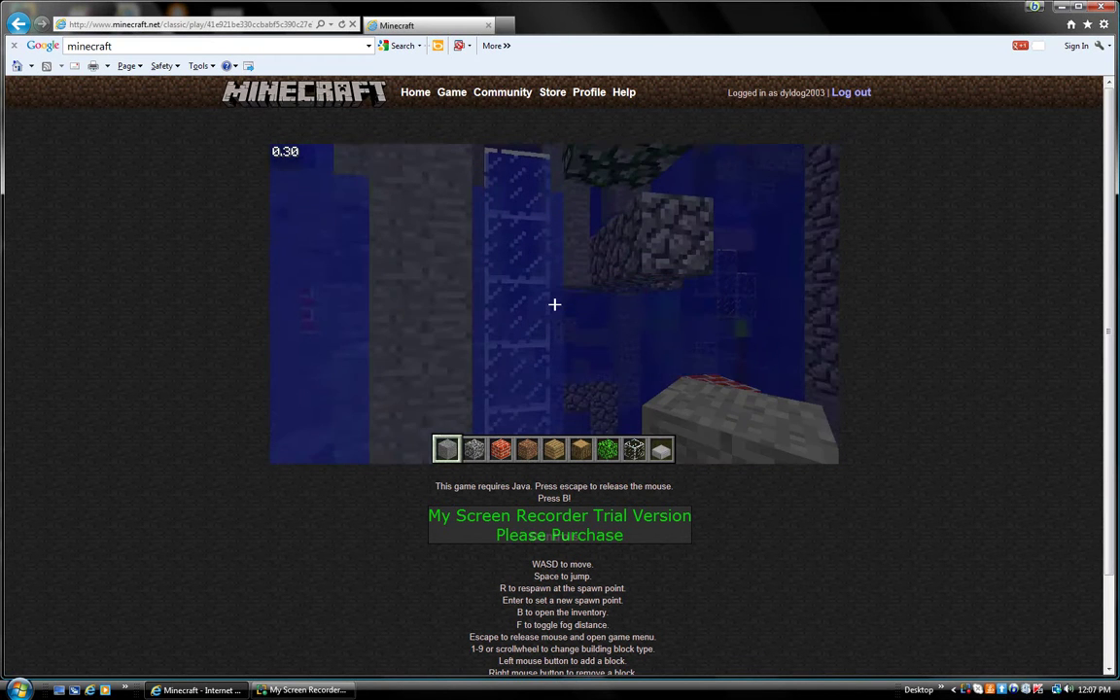
key("t")
type("/fly")
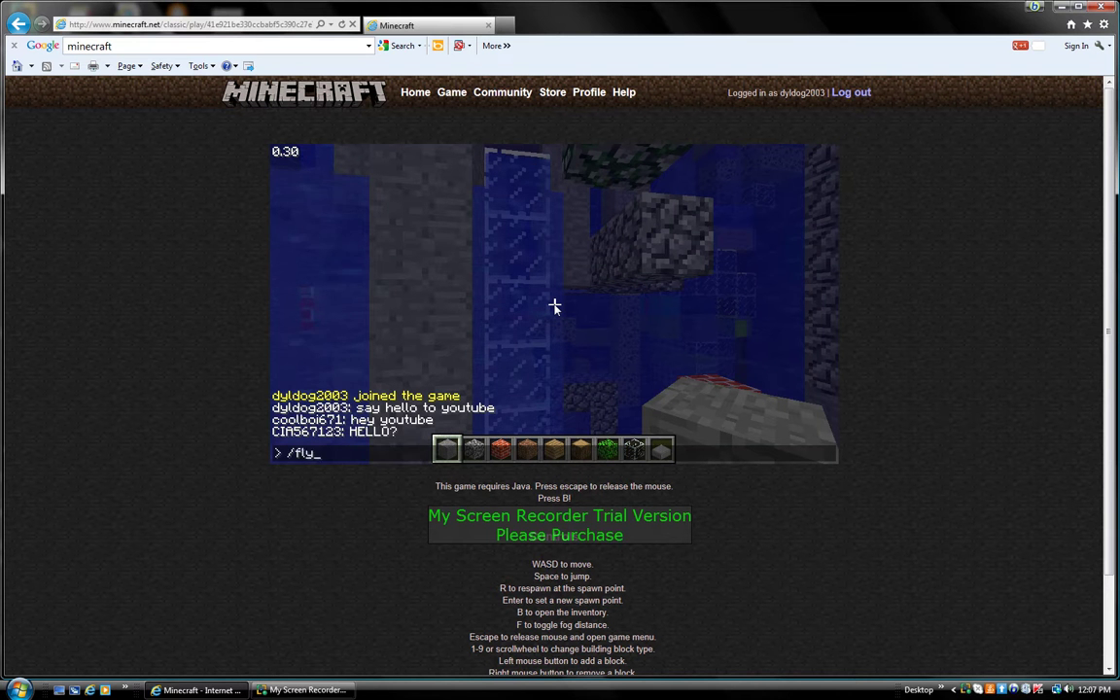
Send the /fly command in chat.
key("Return")
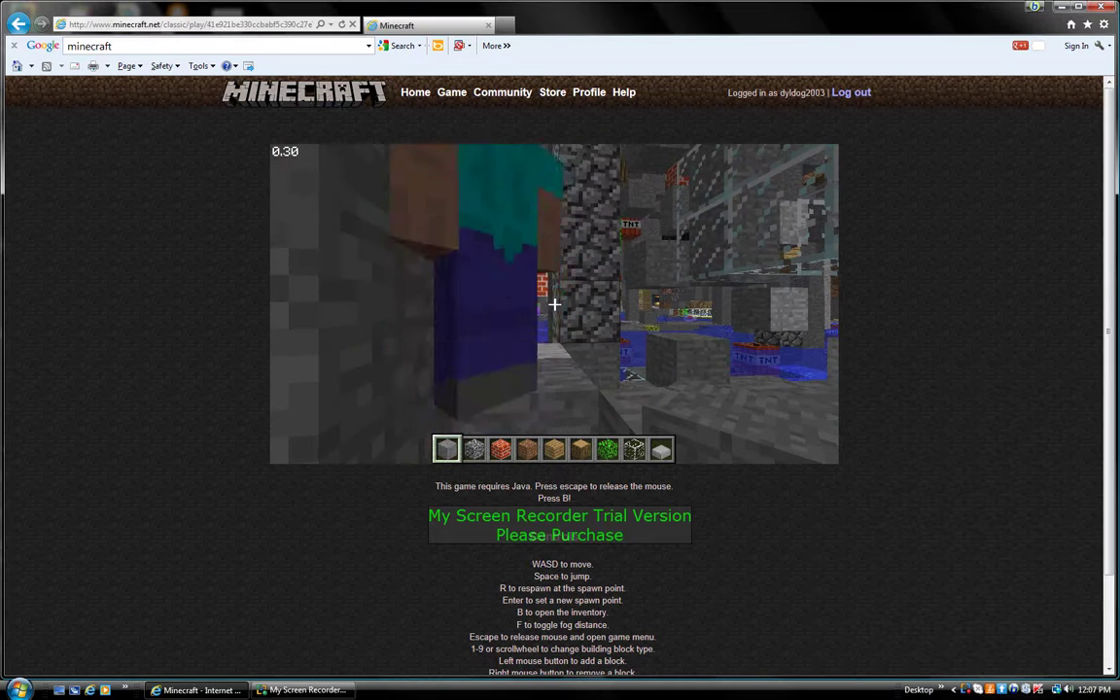
Message the nearby player in chat, then walk forward through the water area.
key("t")
type("coolboi")
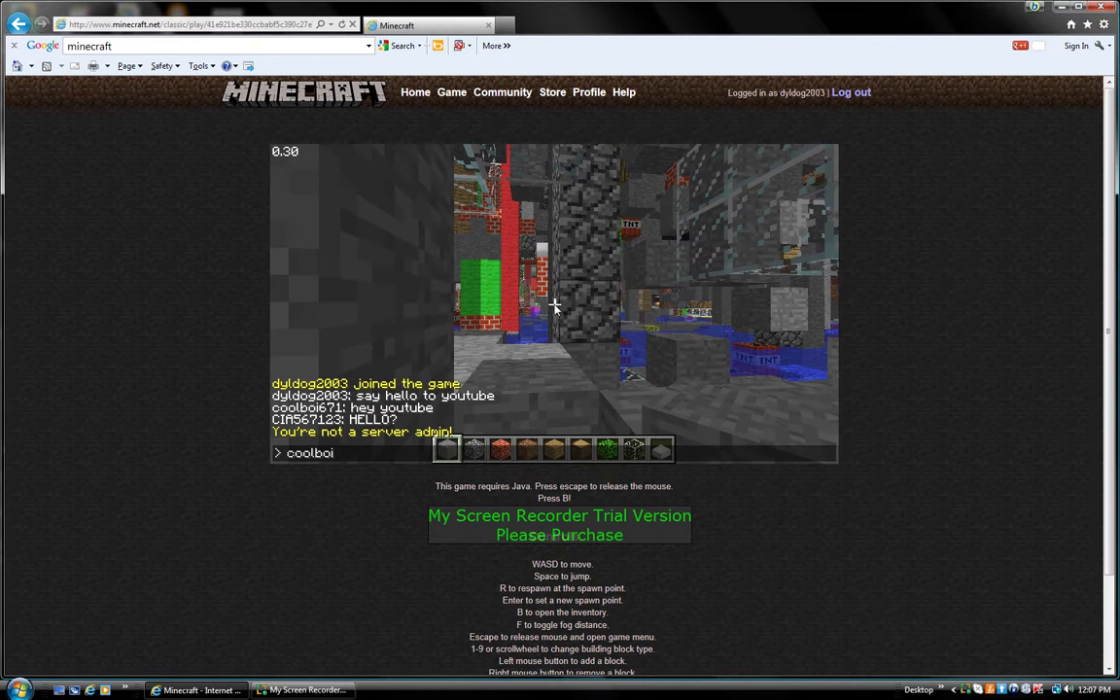
key("Return")
key("w")
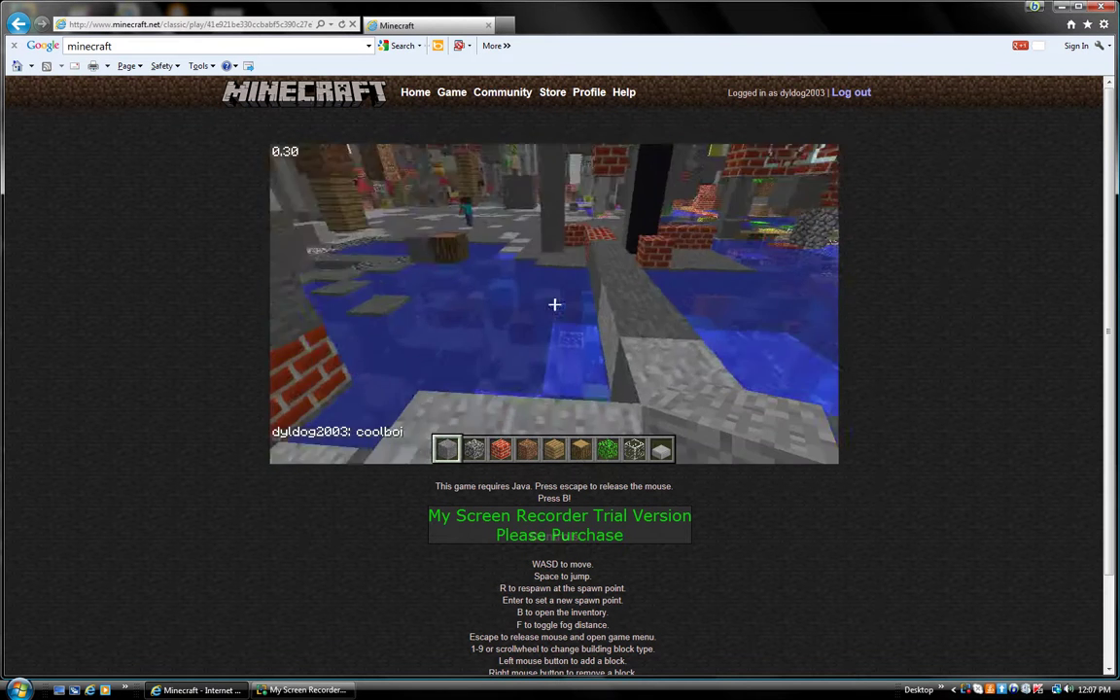
key("w")
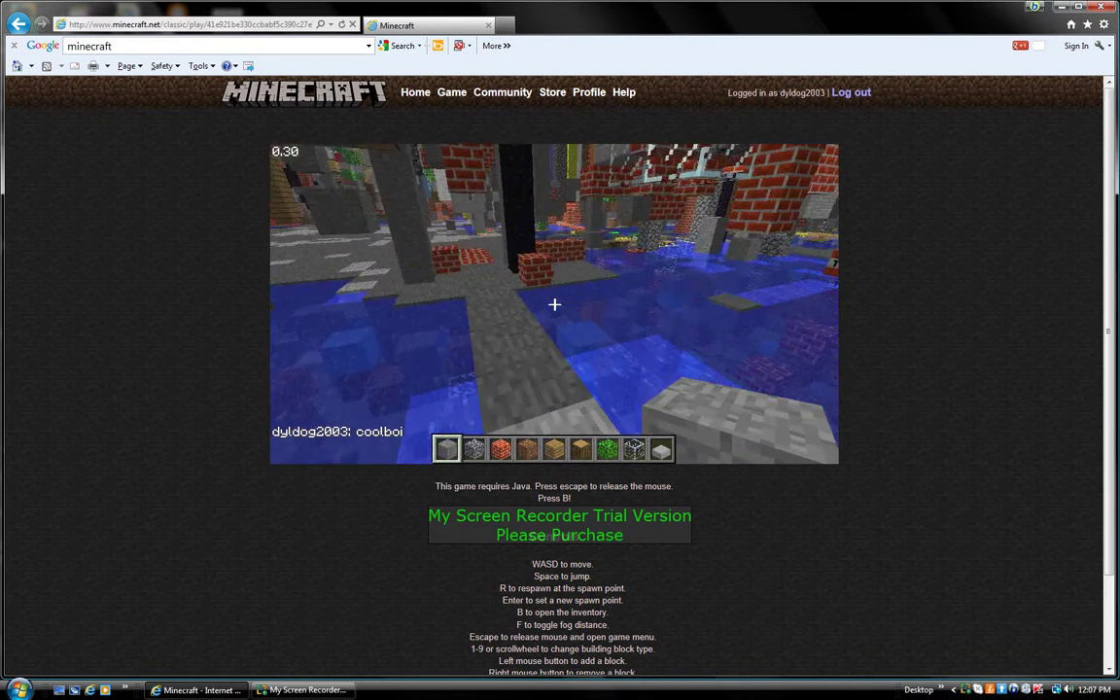
key("w")
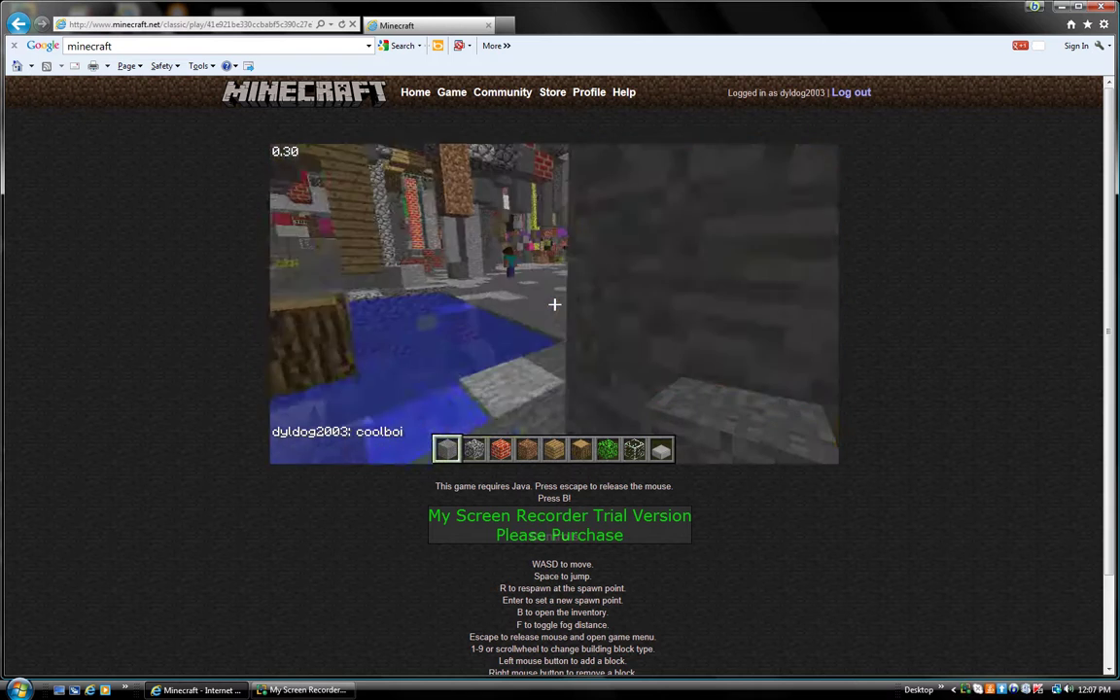
Walk up to the other player, send 'hello' in chat, and open the Game menu.
key("w")
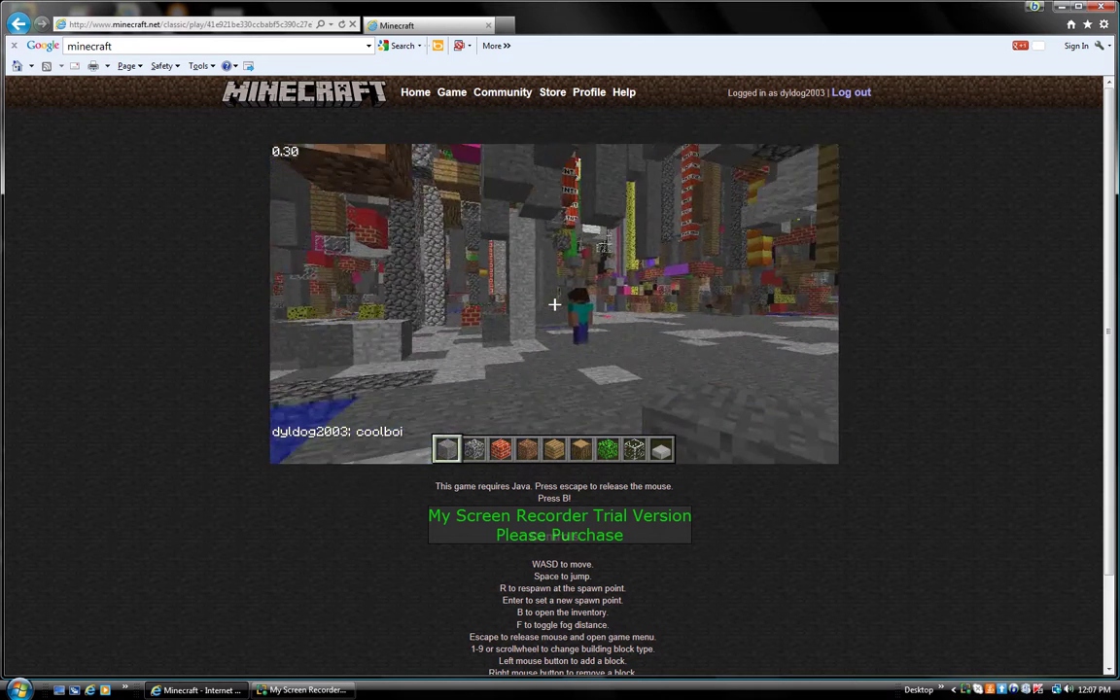
key("w")
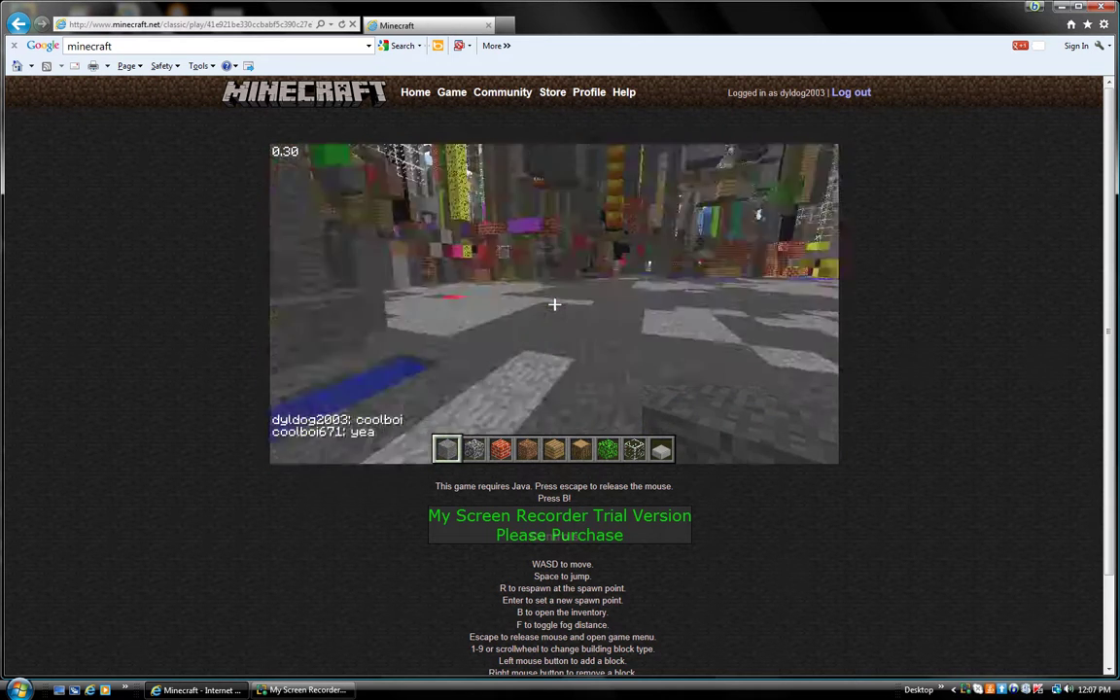
key("w")
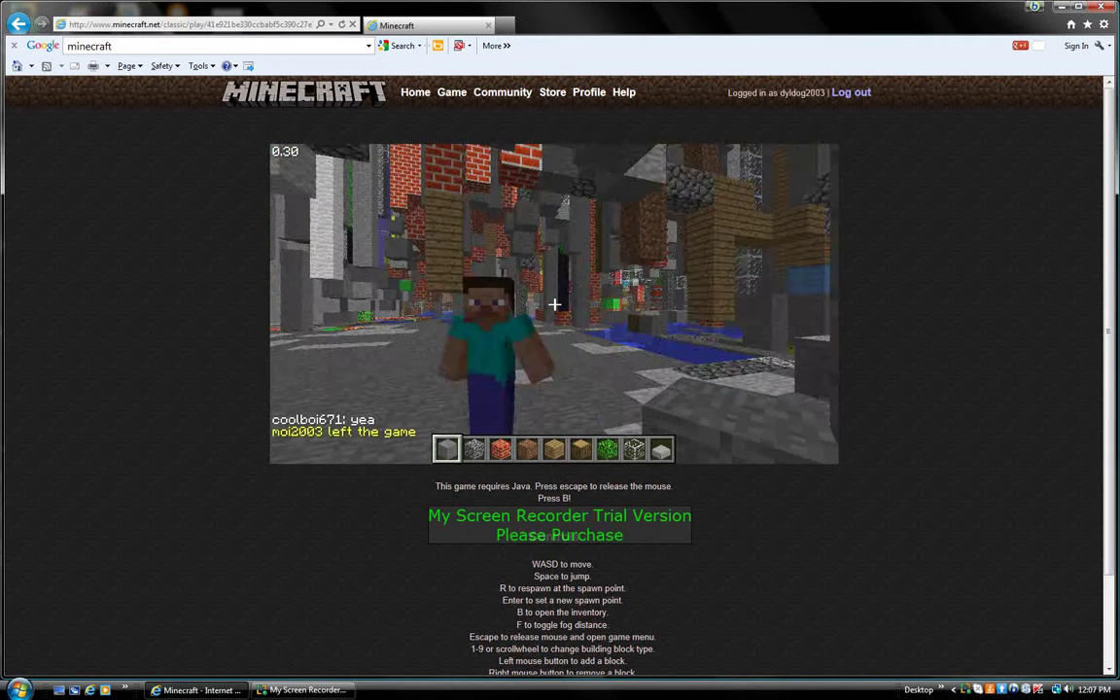
type("t")
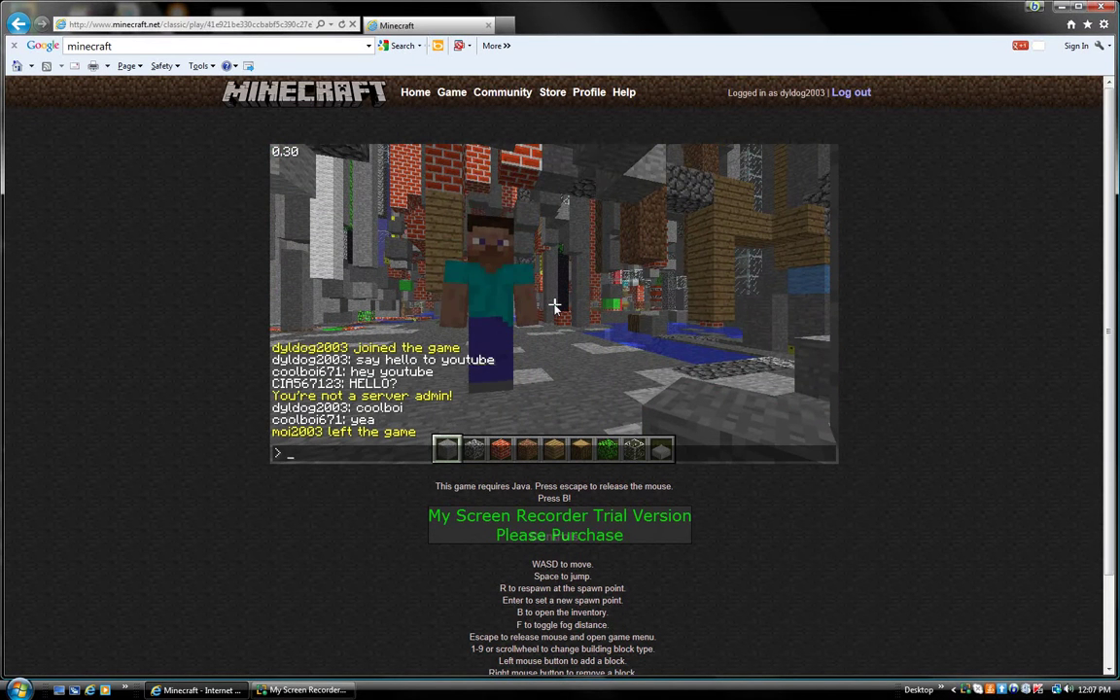
type("hello")
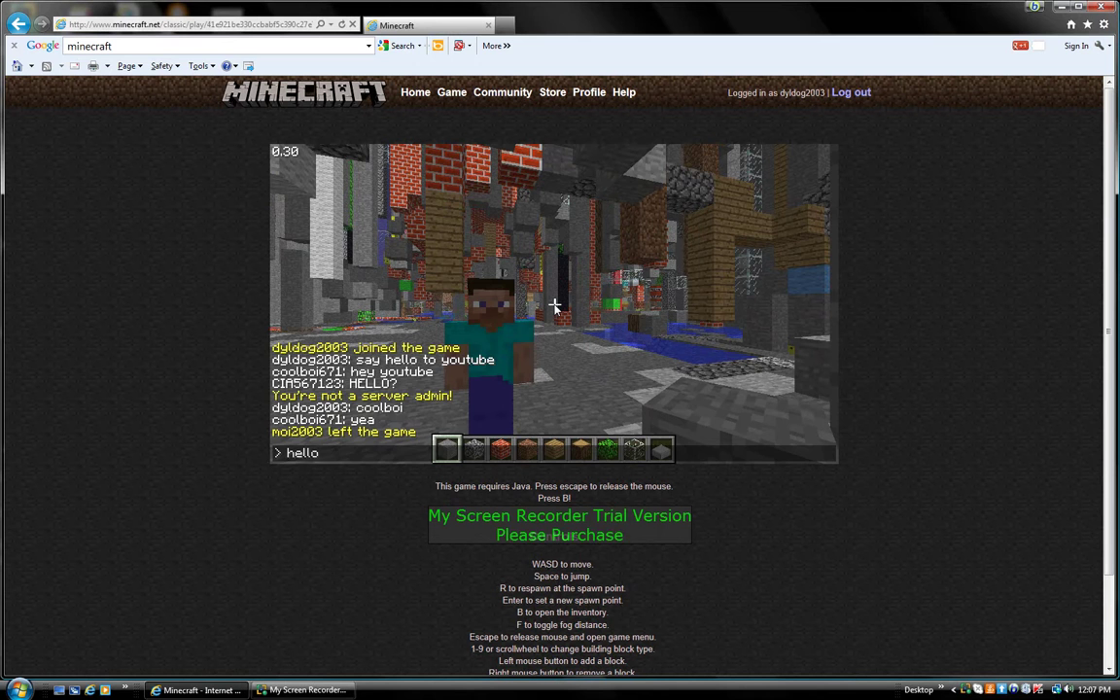
key("Return")
key("Escape")
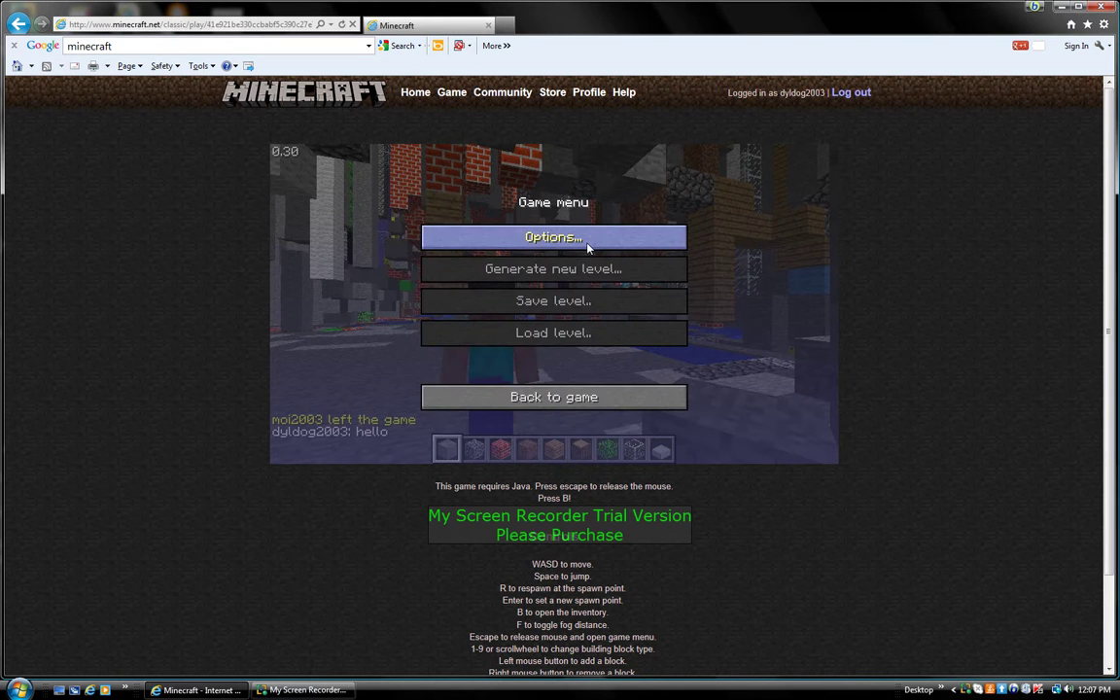
Rebind the Chat control from T to Enter, then resume the game.
left_click(553, 237)
left_click(553, 386)
left_click(495, 311)
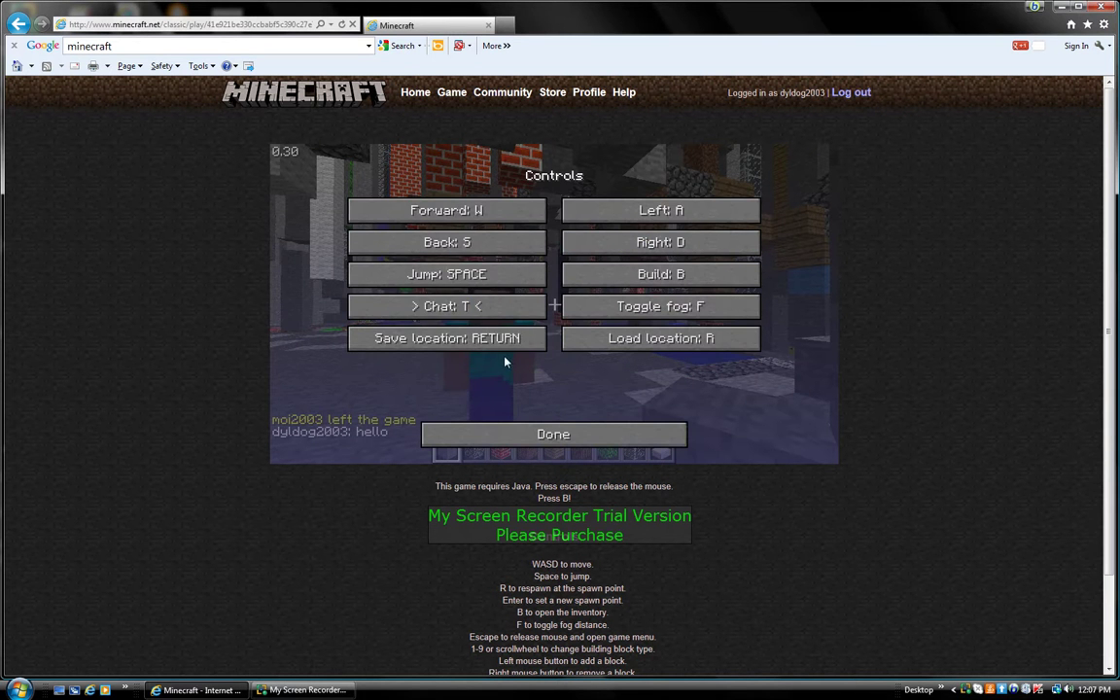
key("Return")
left_click(553, 434)
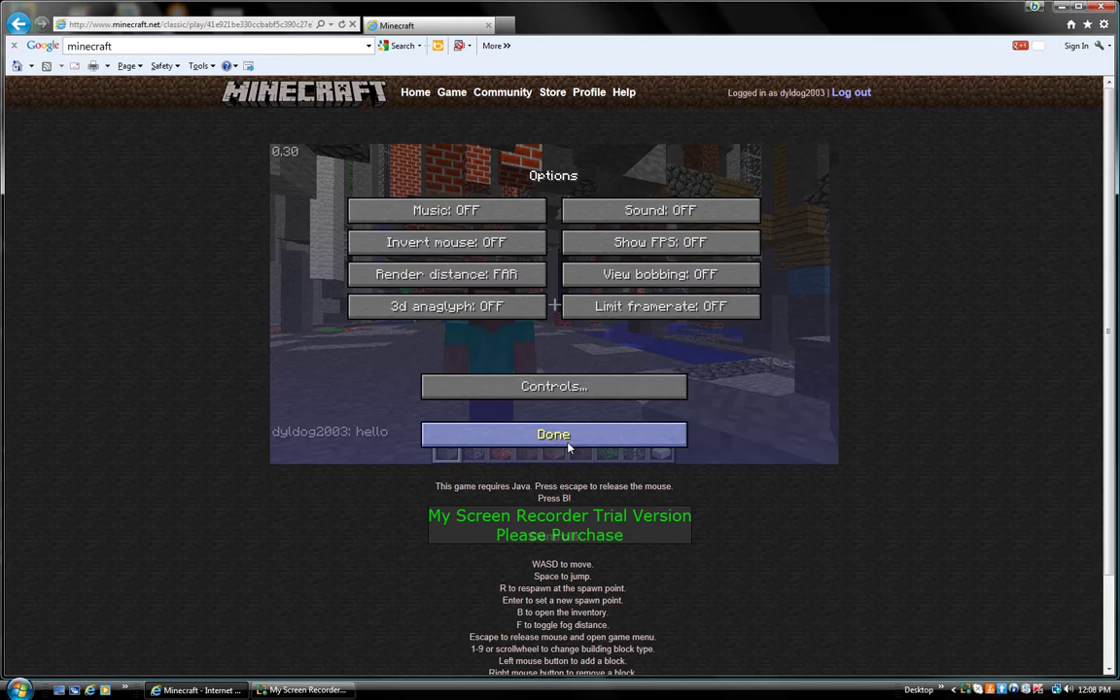
left_click(553, 396)
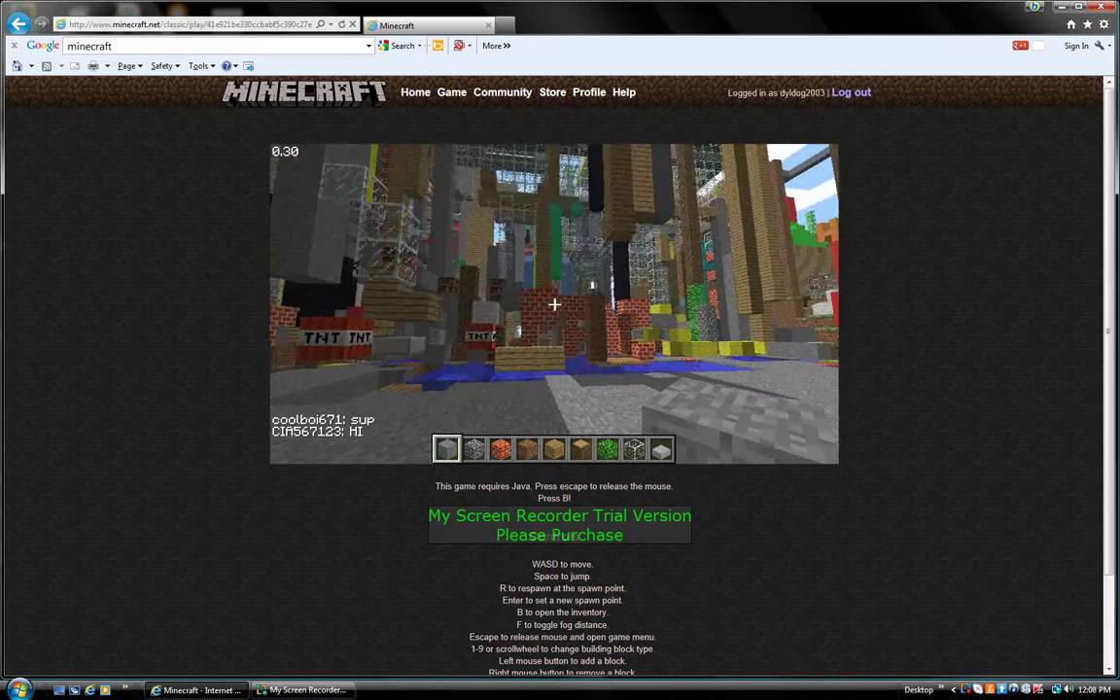
Walk through the city past the TNT and along the brick corridor over water.
key("w")
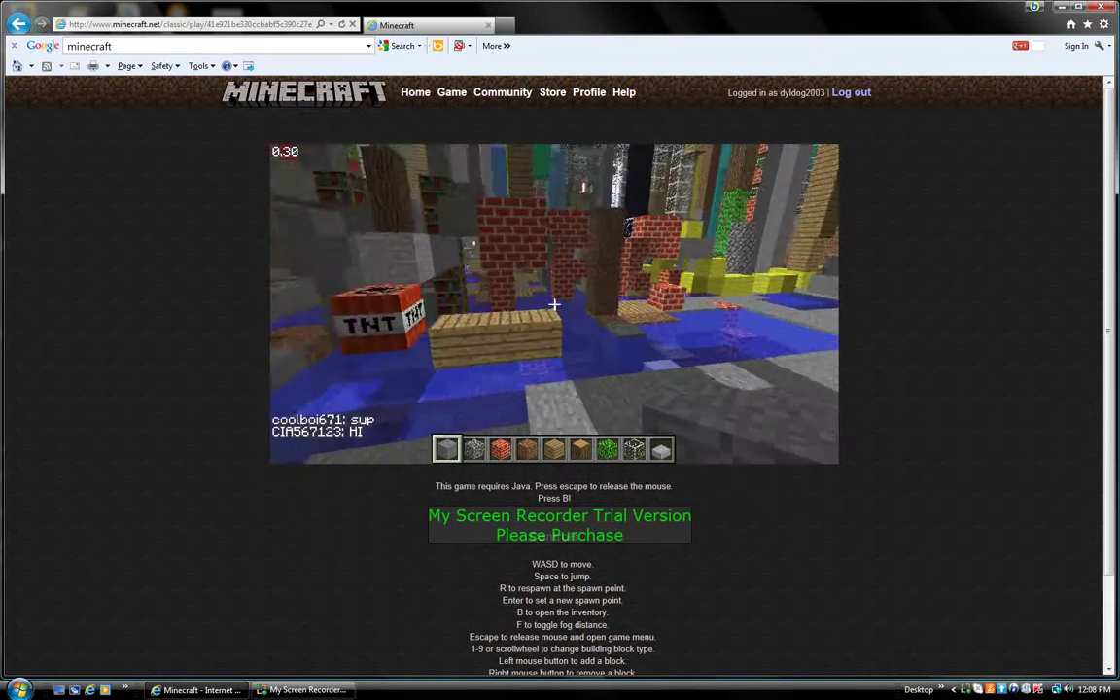
key("w")
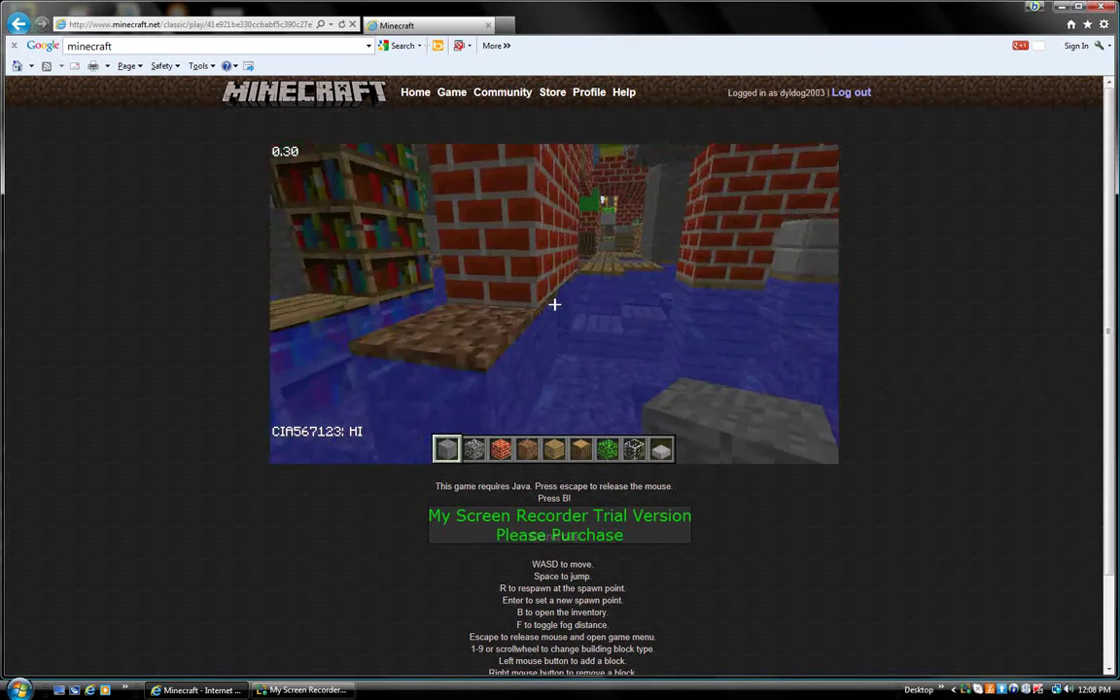
key("w")
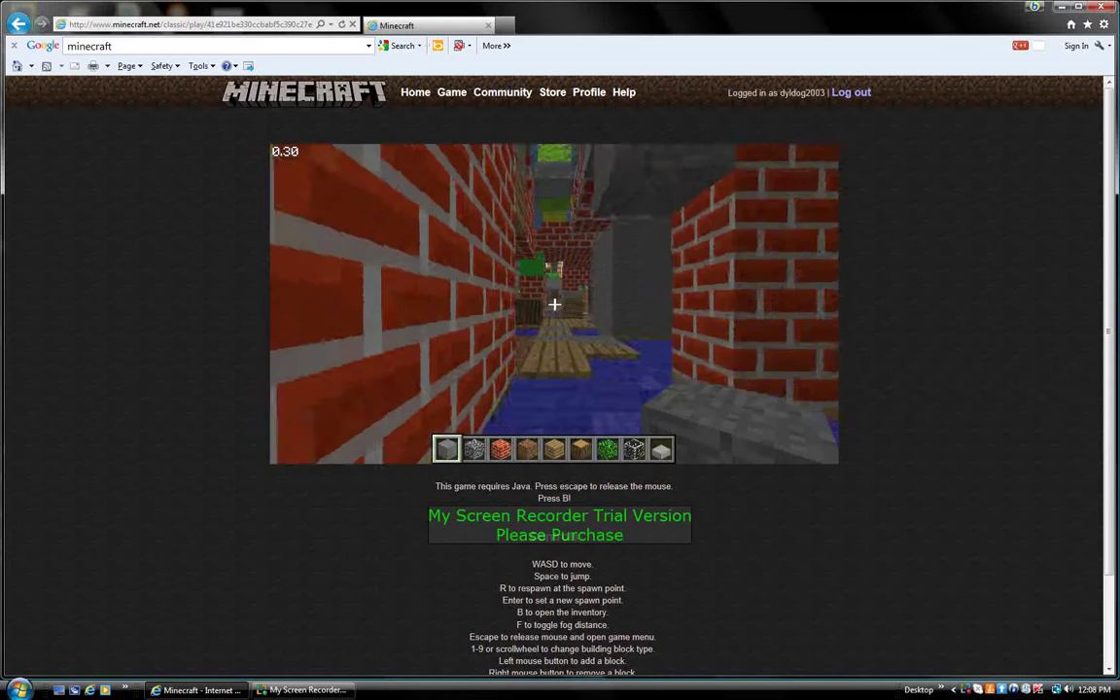
key("w")
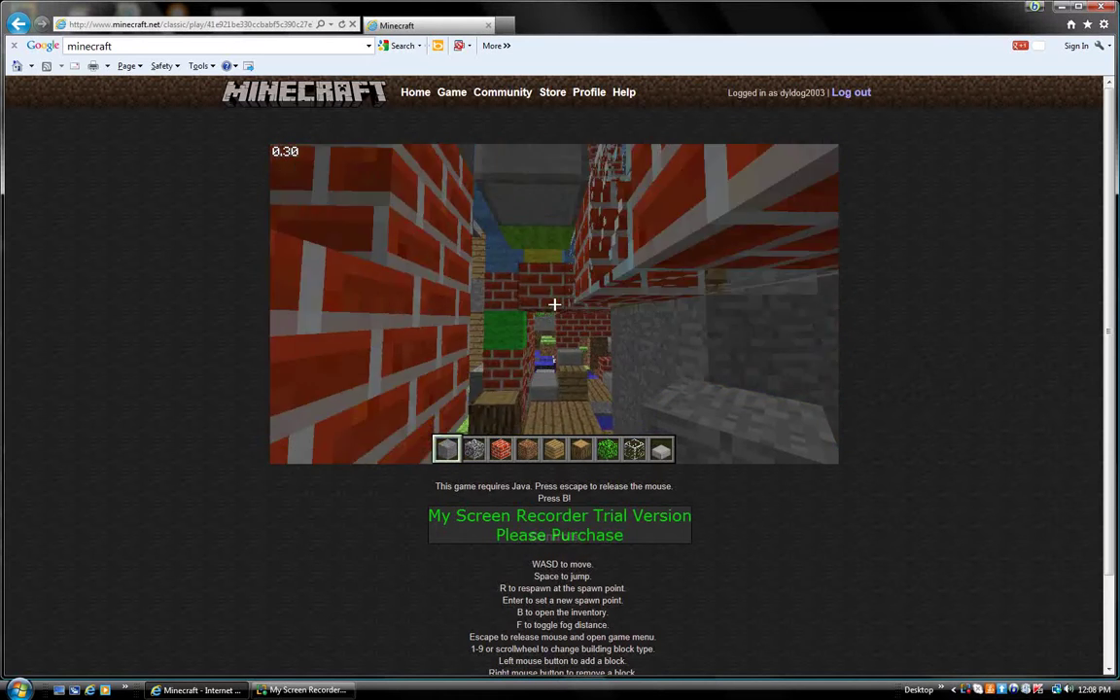
key("w")
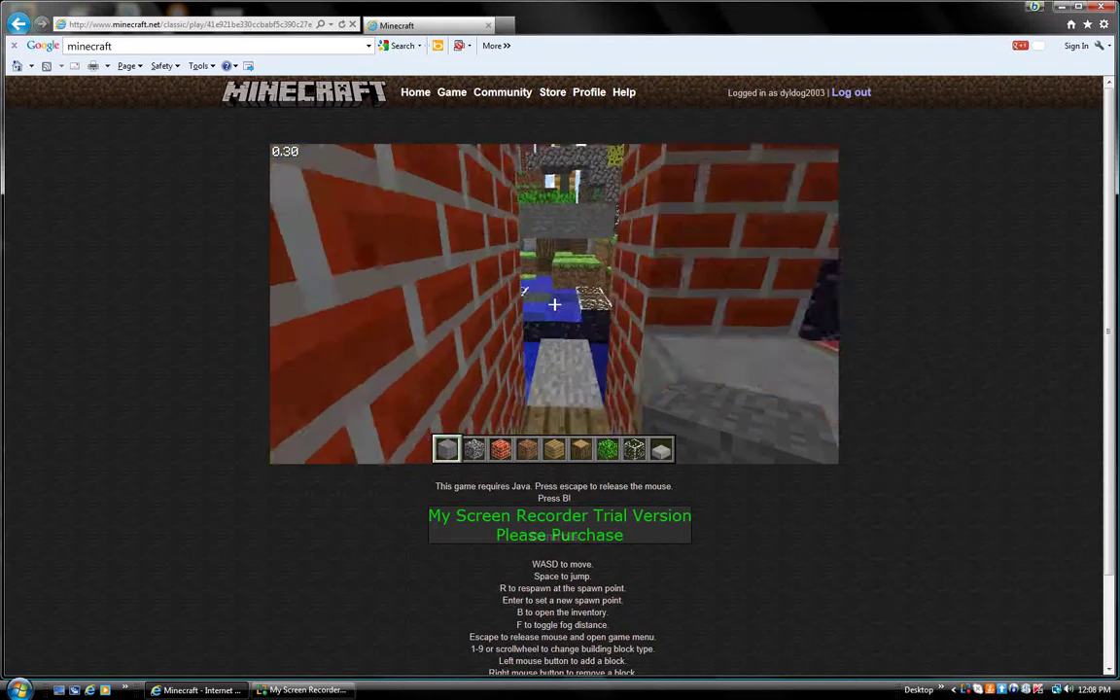
key("w")
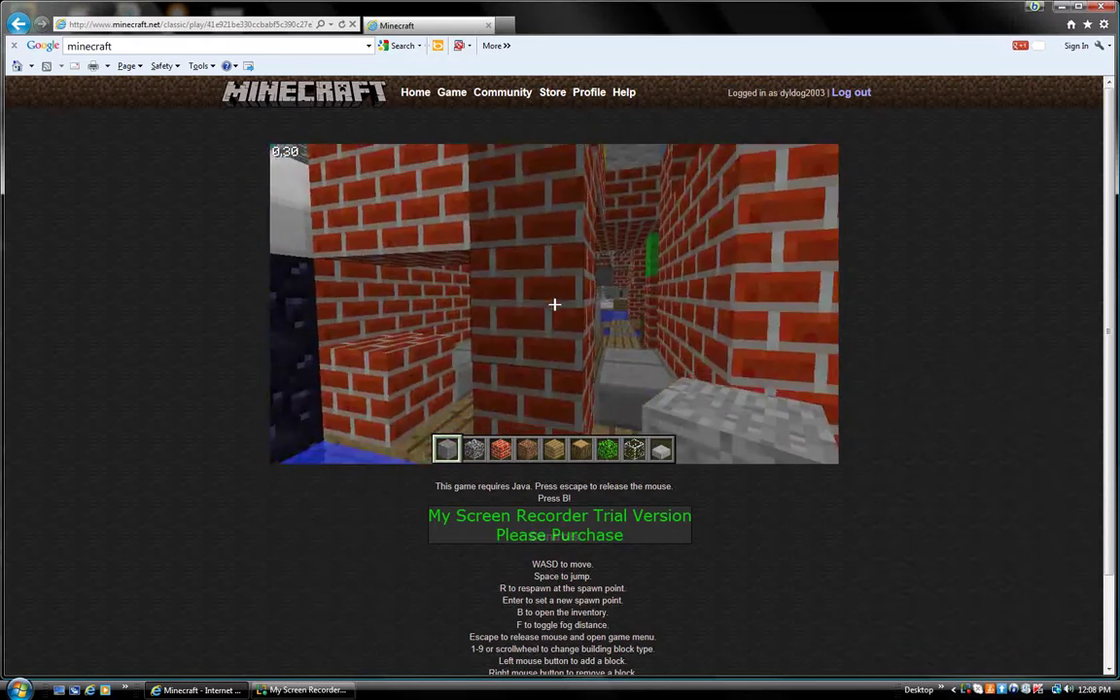
Approach the cobblestone structure and walk along its corridor.
key("w")
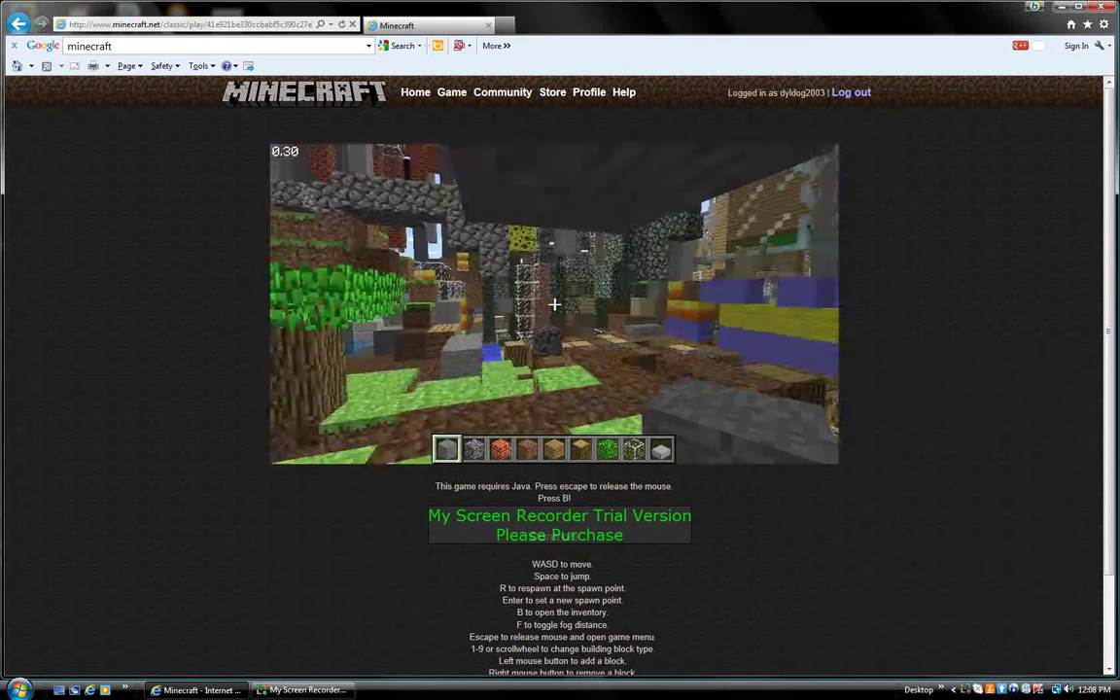
key("w")
key("w")
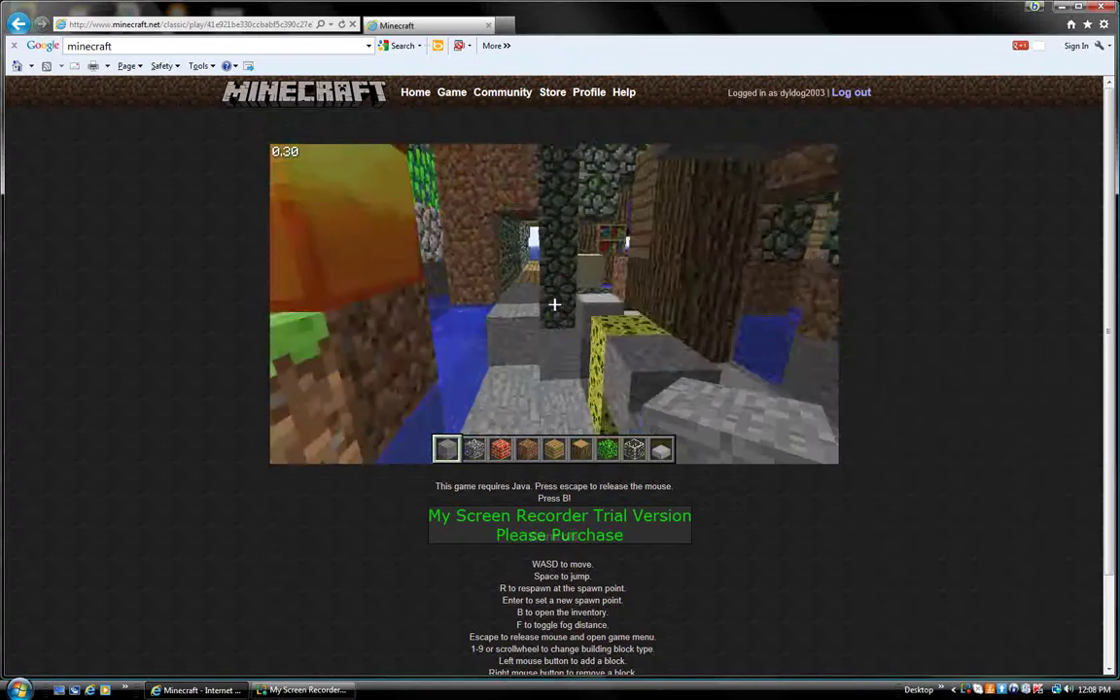
key("w")
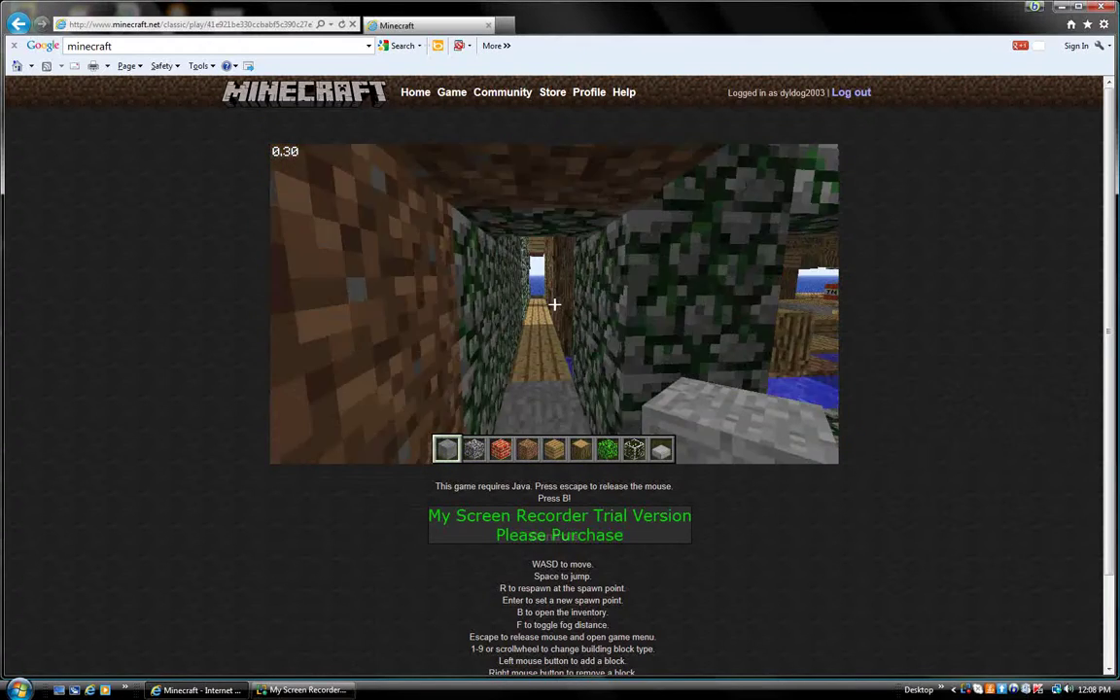
key("w")
key("w")
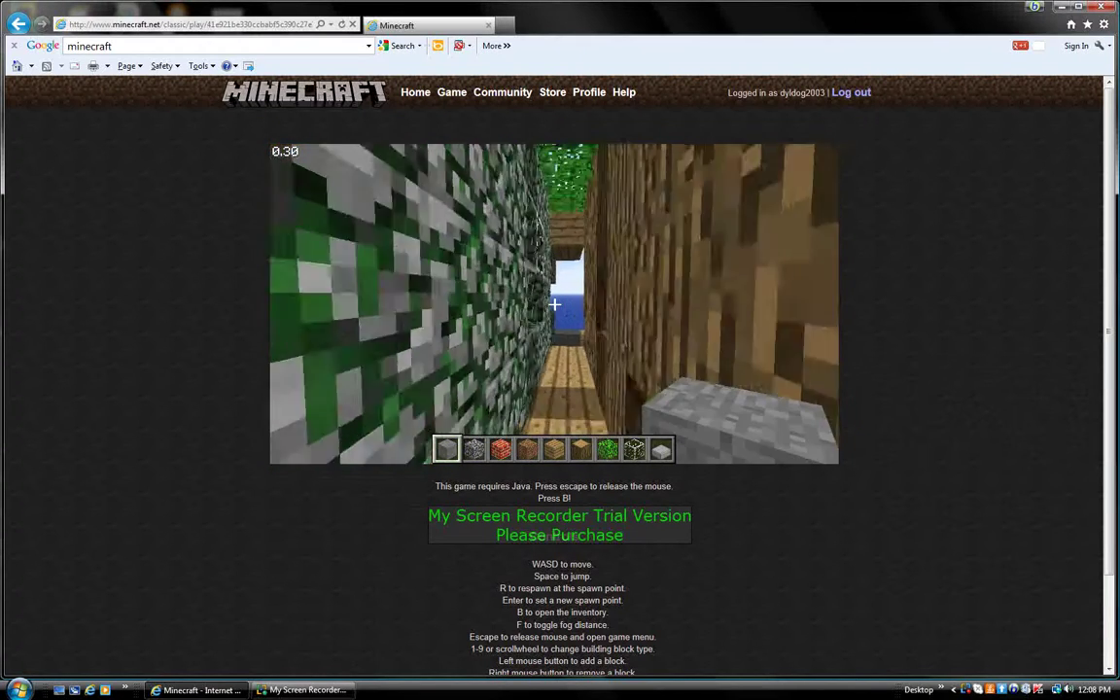
key("w")
key("w")
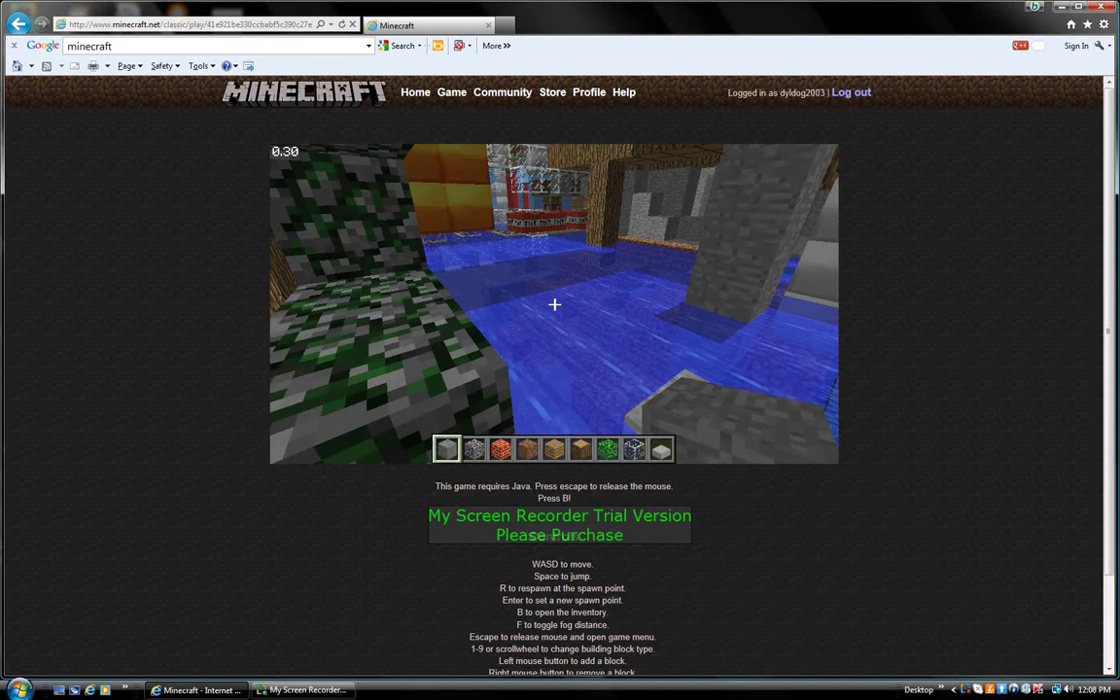
Stack two cobblestone blocks on the stone block in the water, then pause the game.
key("w")
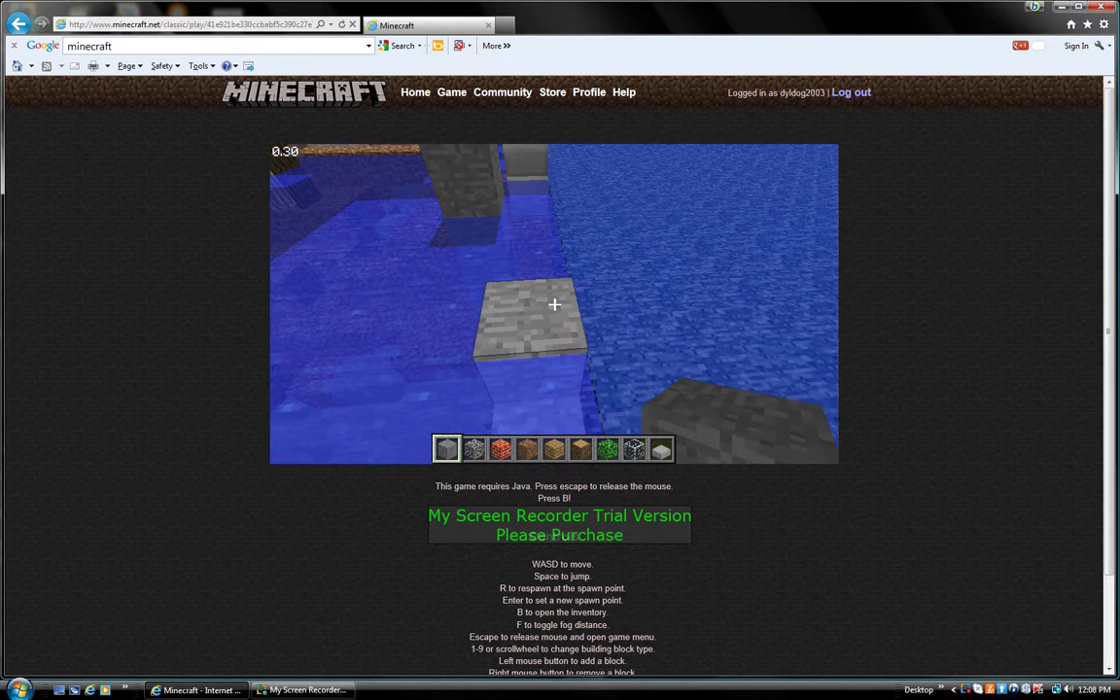
left_click(554, 305)
left_click(555, 305)
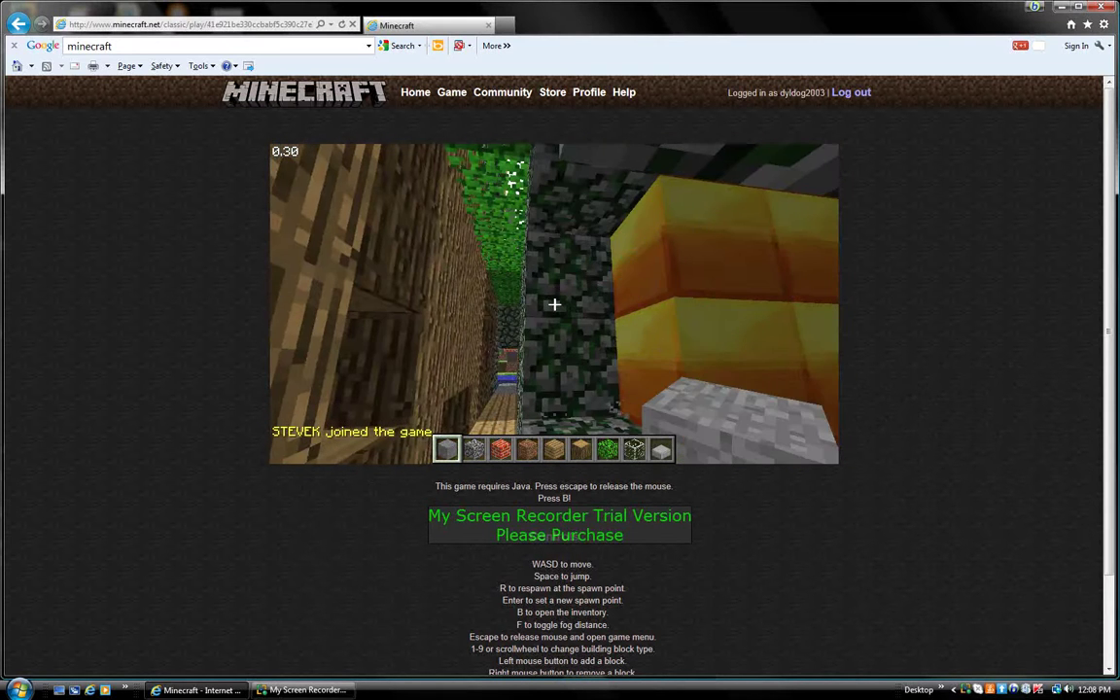
key("Escape")
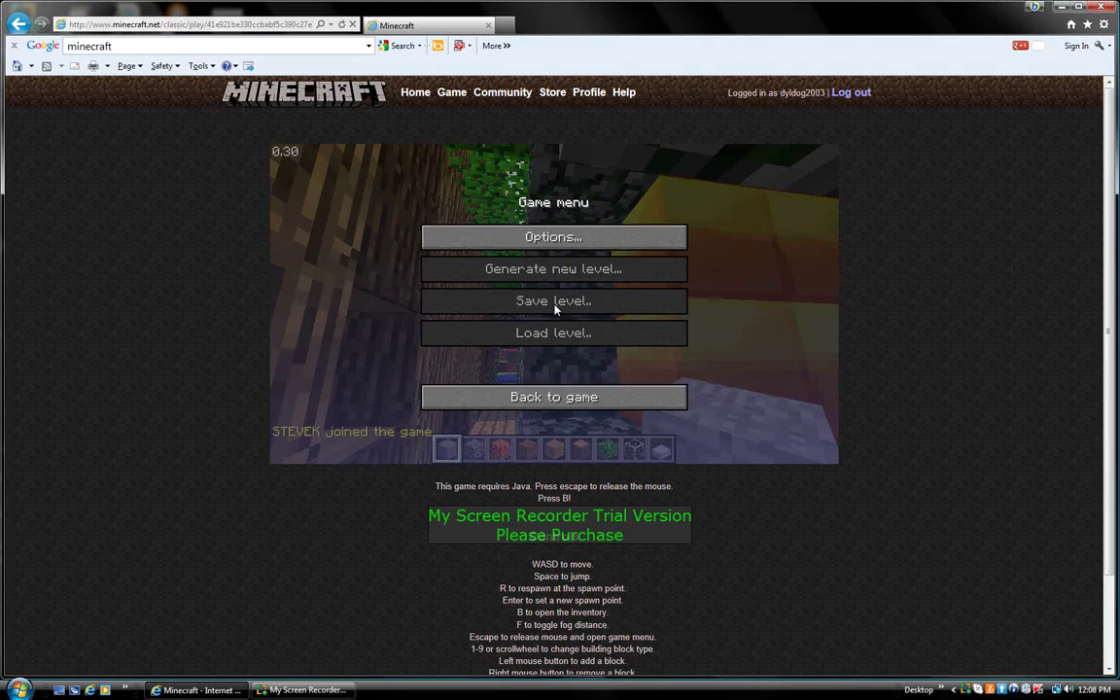
Go to the minecraft.net home page through the header's Home link.
left_click(426, 96)
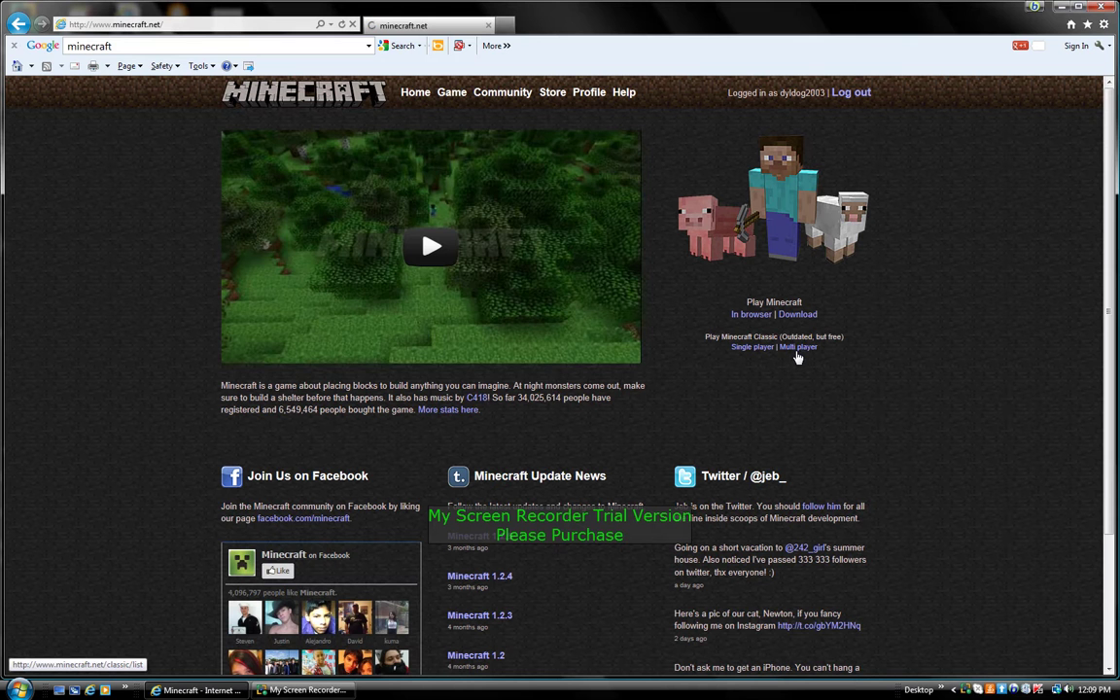
Open the Multi player server list, filter it by 'free', and pick SivanoMC Freebuild [247].
left_click(797, 347)
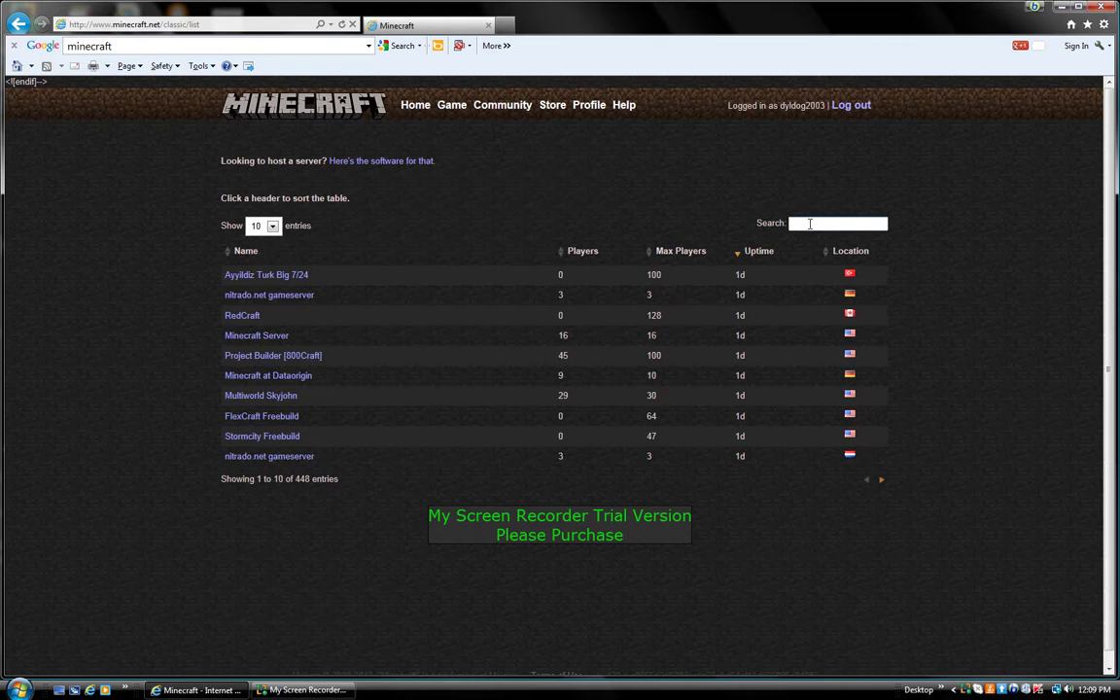
type("ree")
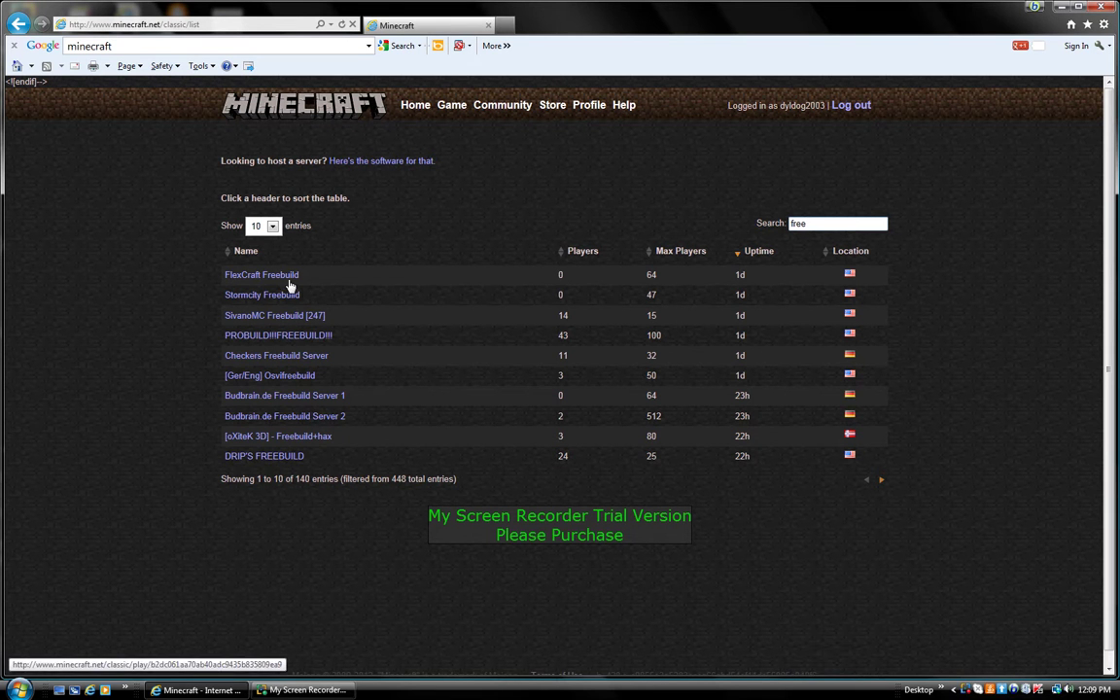
left_click(288, 320)
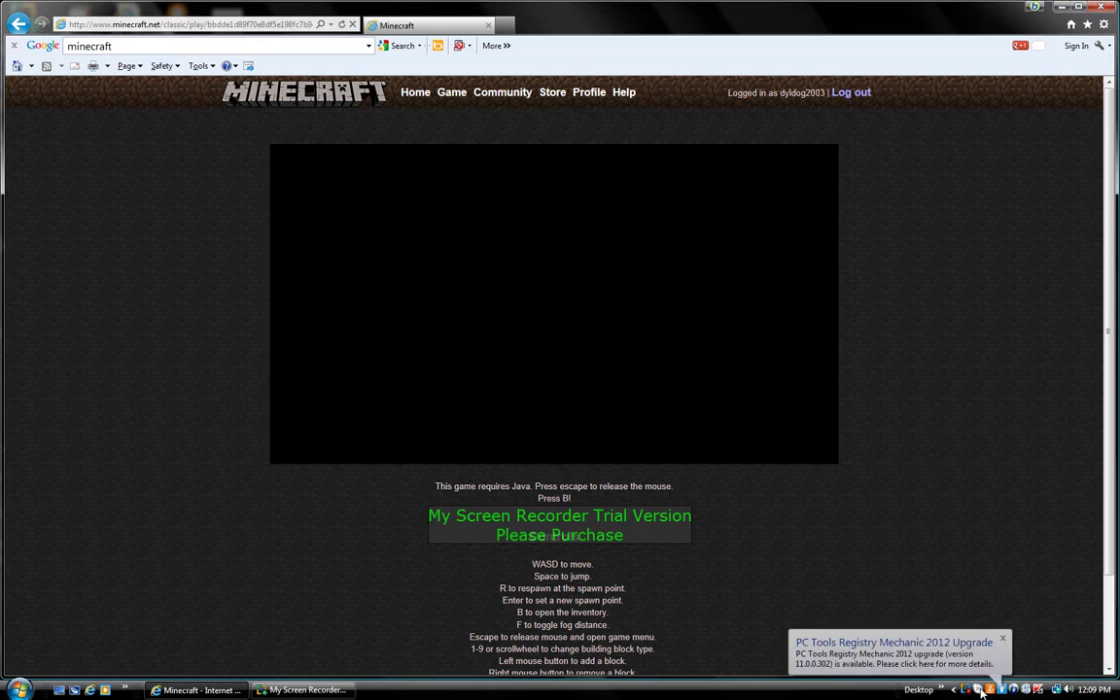
Dismiss the upgrade popup and return to the minecraft.net home page.
left_click(903, 575)
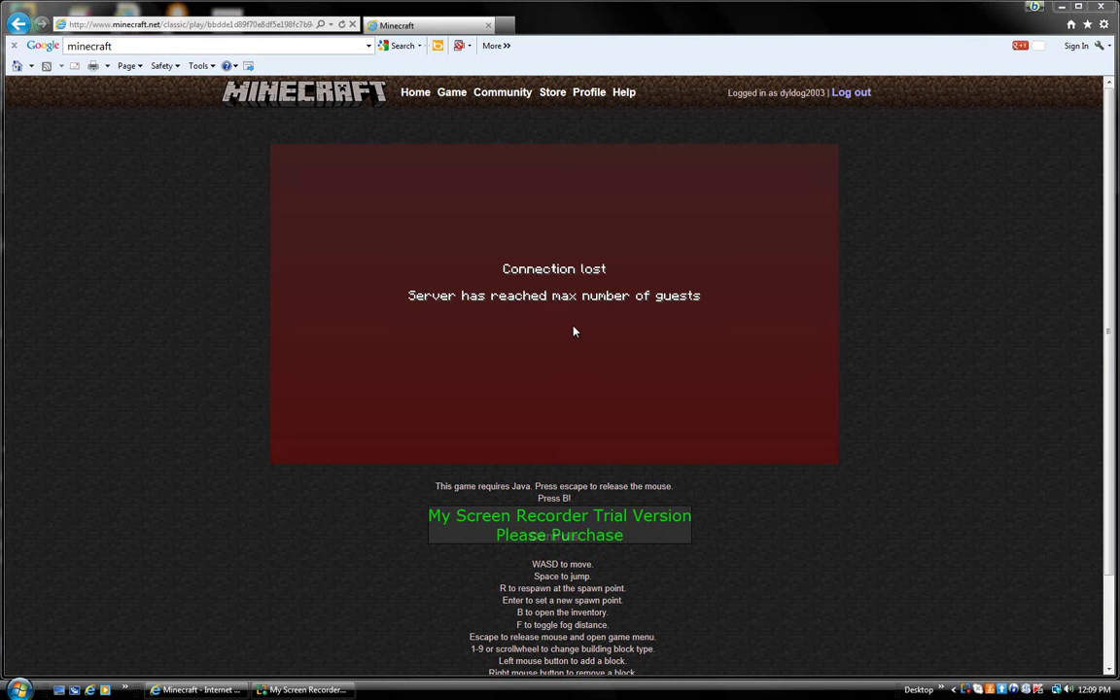
left_click(416, 93)
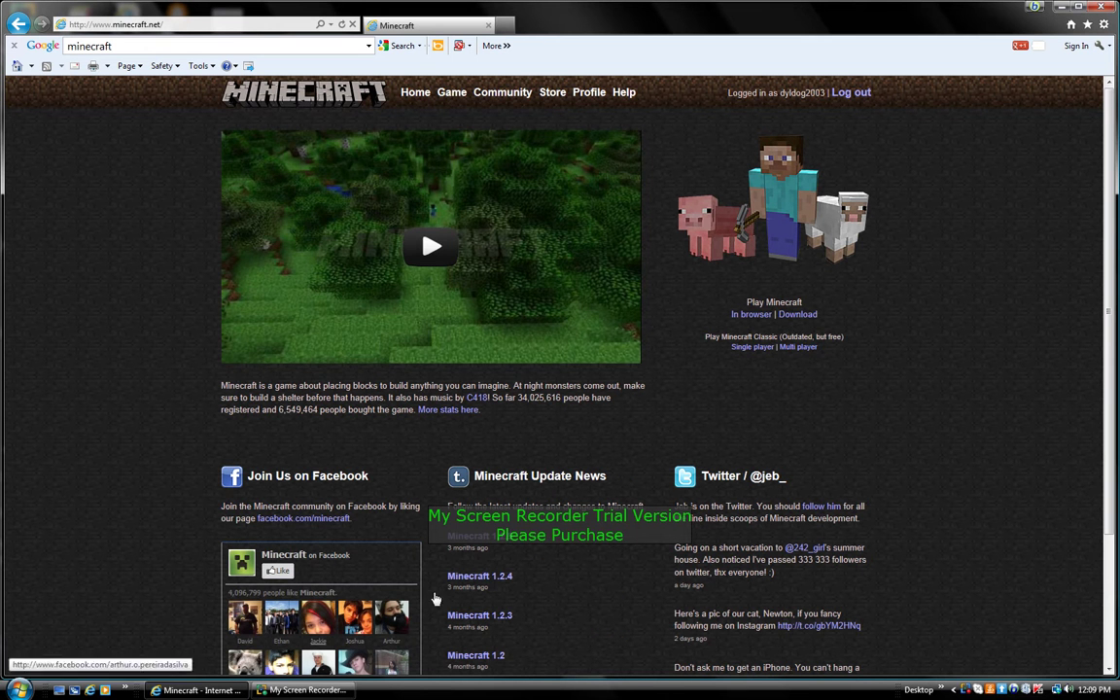
Reopen the Multi player server list and bring My Screen Recorder to the front.
left_click(802, 349)
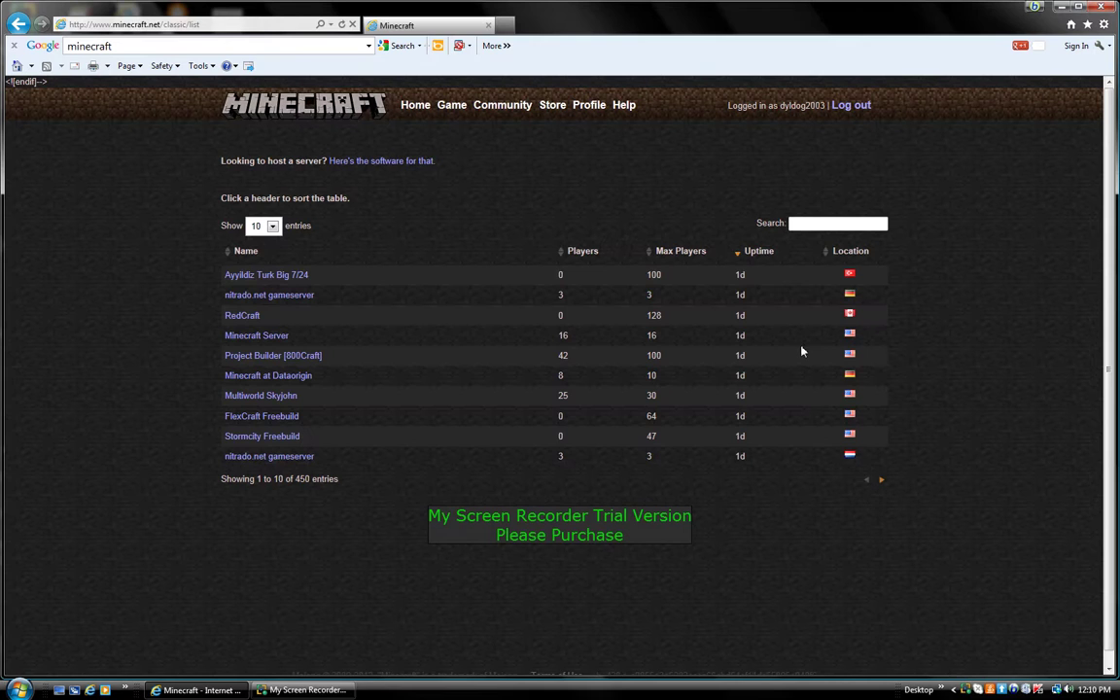
left_click(302, 690)
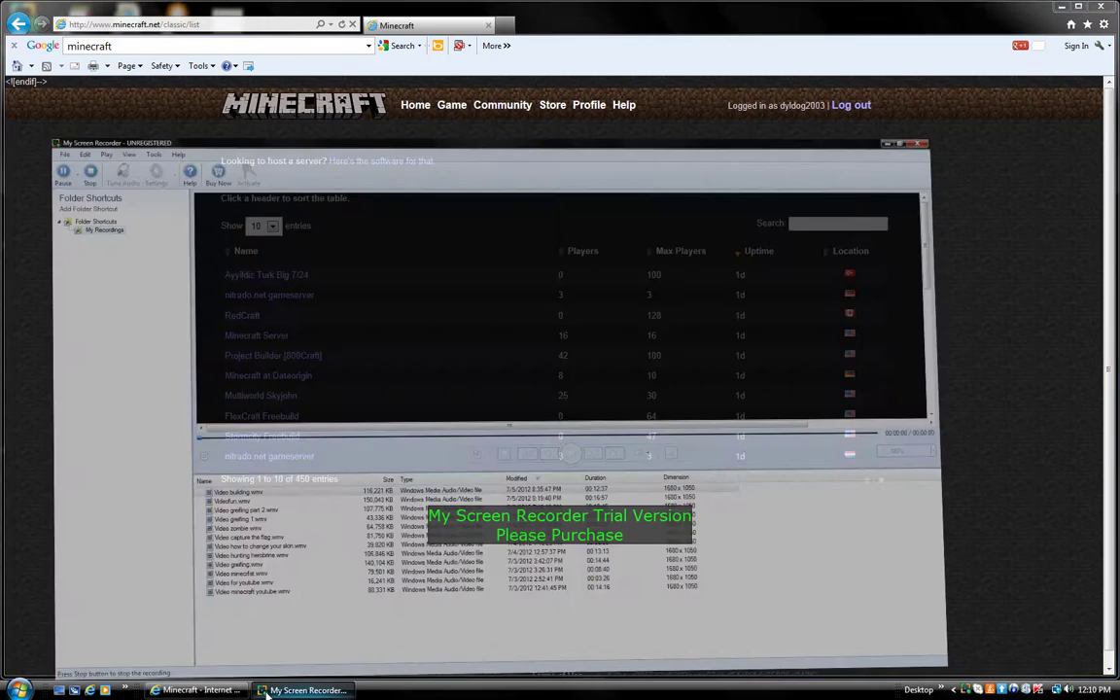